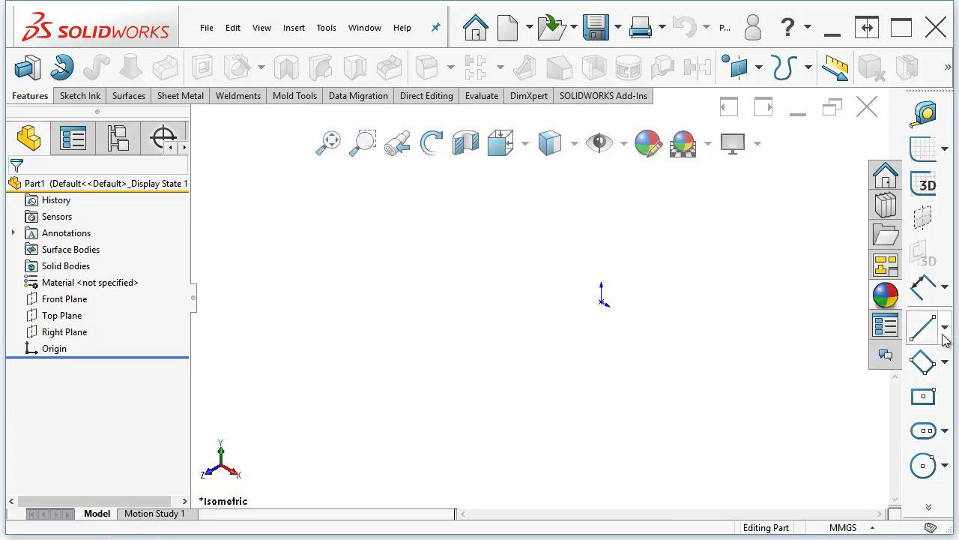
Step: On the Top Plane, draw a vertical construction centerline up from the origin and make it the dynamic mirror axis
click(943, 337)
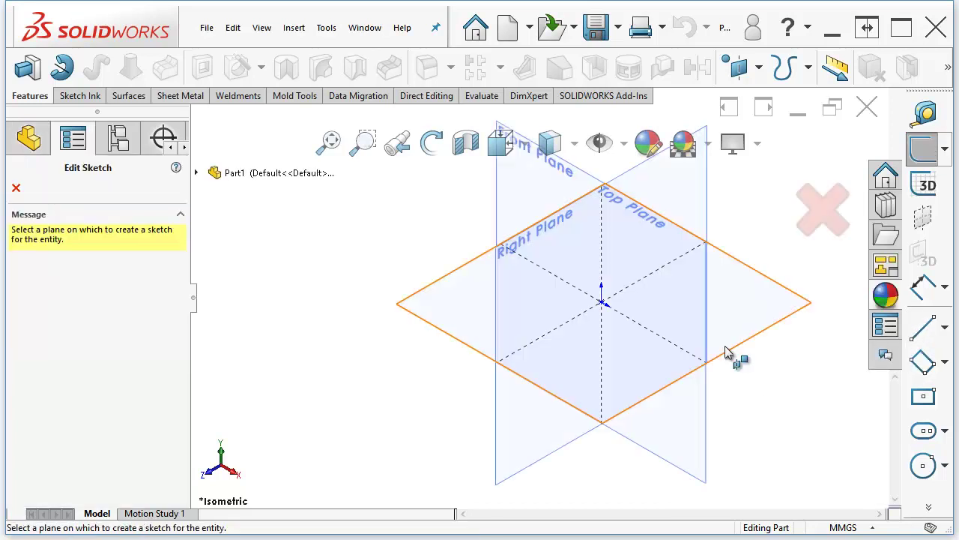
click(754, 284)
drag(601, 301, 601, 178)
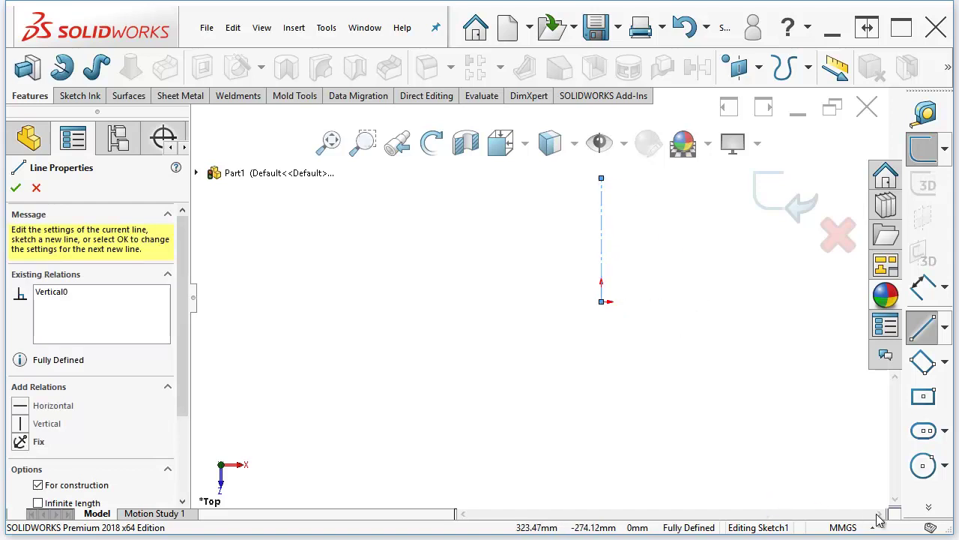
mouse_move(934, 511)
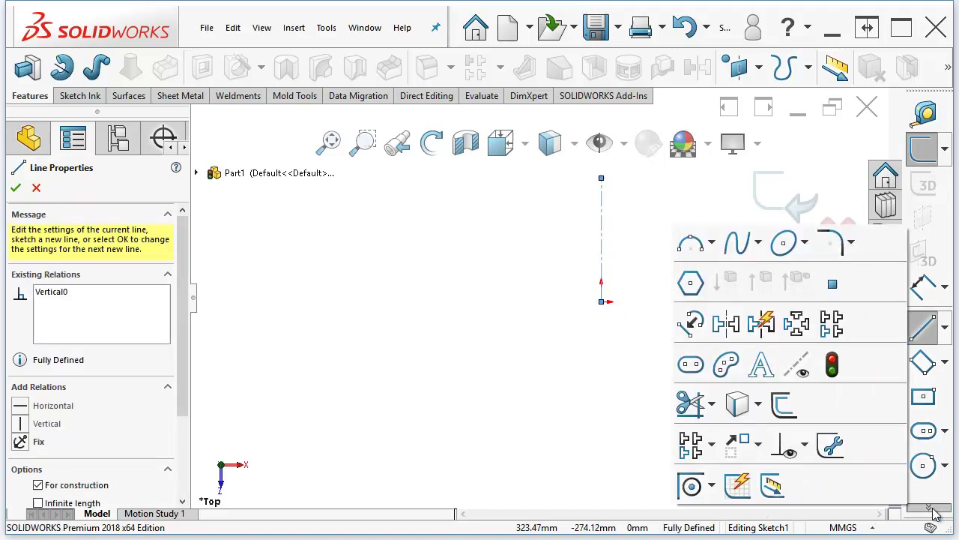
click(760, 324)
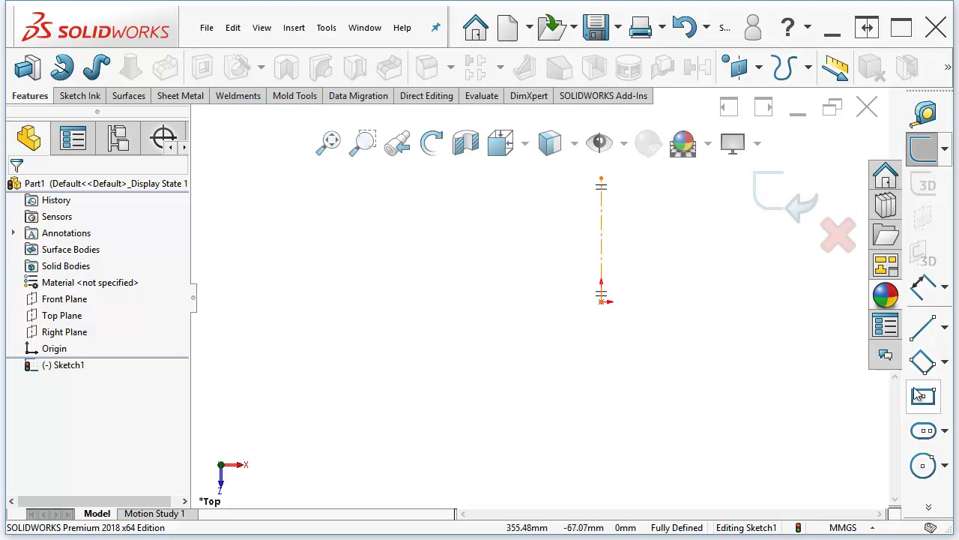
Step: Draw a small circle and a larger circle, each automatically mirrored across the centerline
click(923, 466)
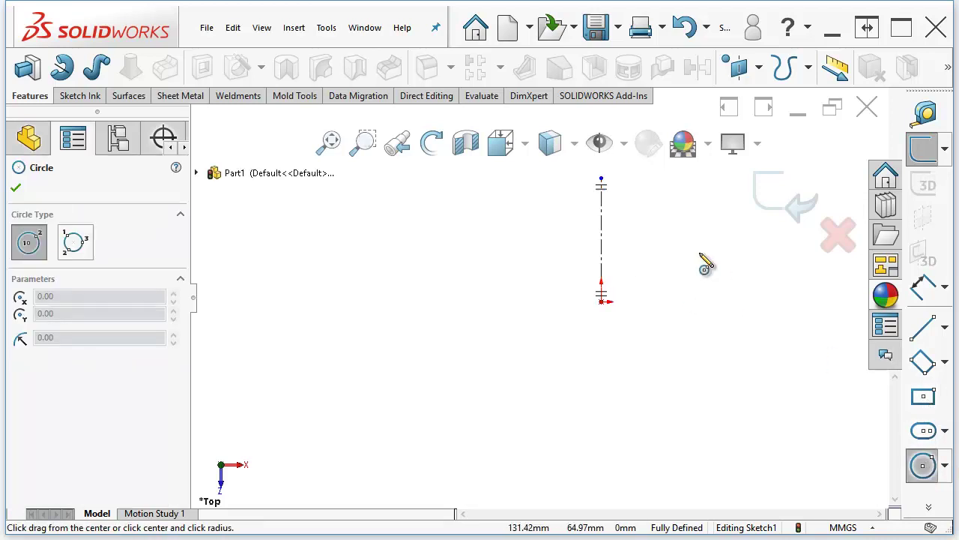
drag(662, 265, 686, 265)
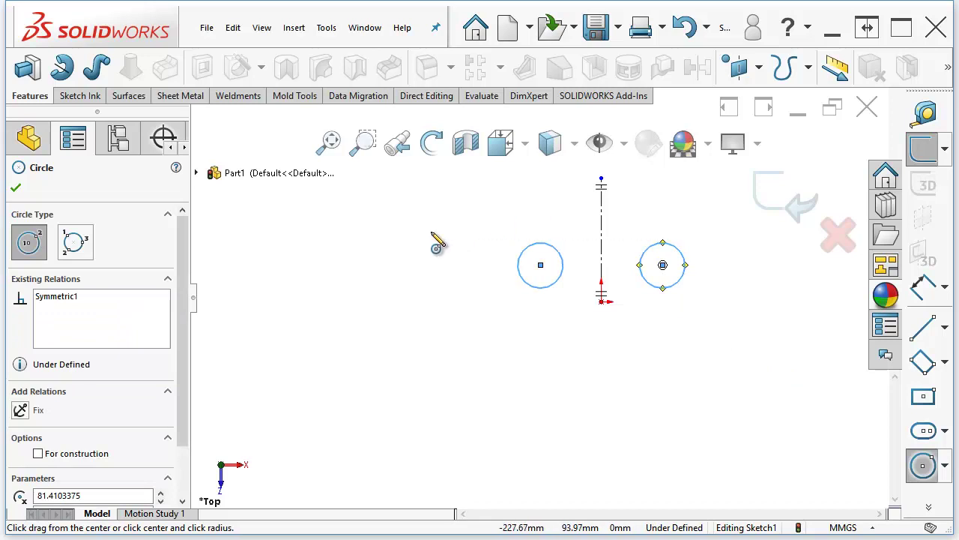
drag(429, 210, 455, 236)
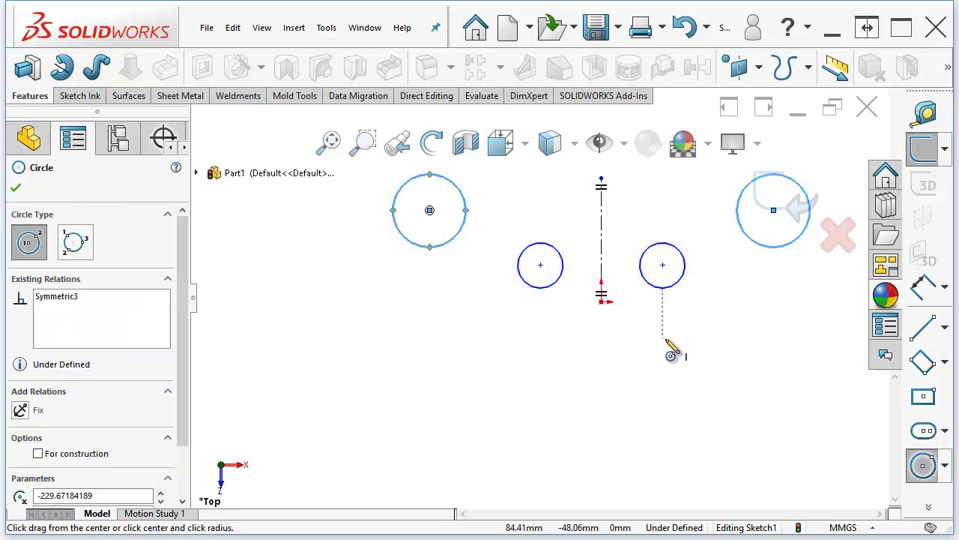
key(Escape)
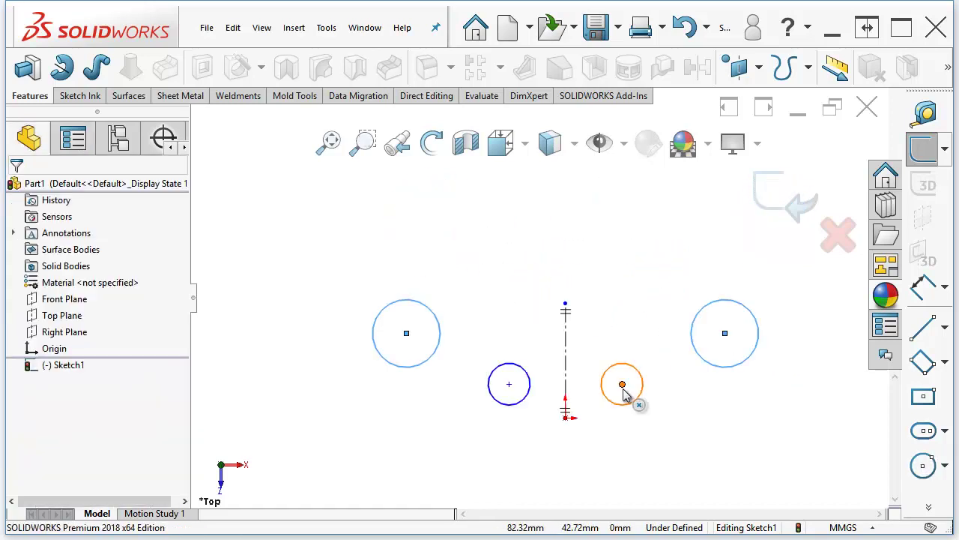
Step: Move the small circle pair lower and enlarge the outer circle pair together
drag(624, 395, 705, 428)
click(773, 447)
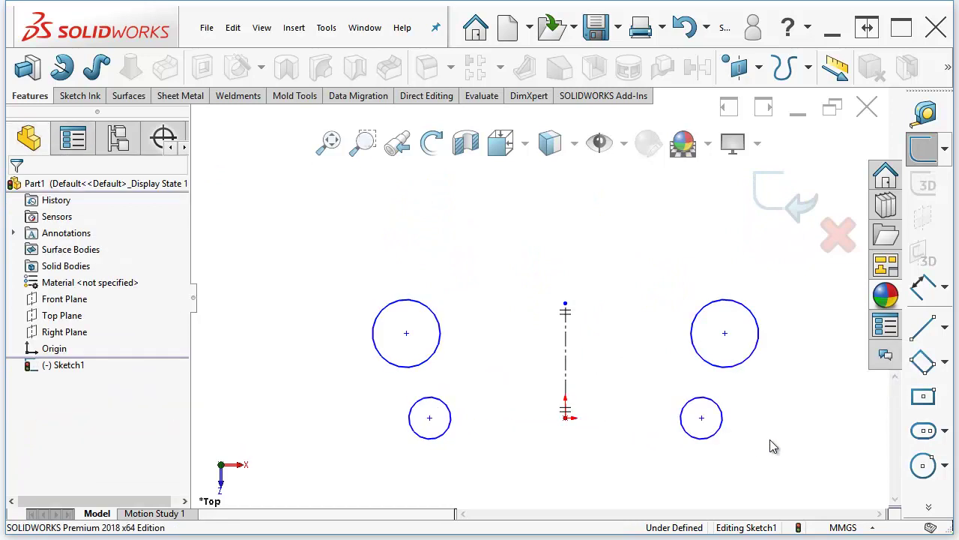
click(702, 419)
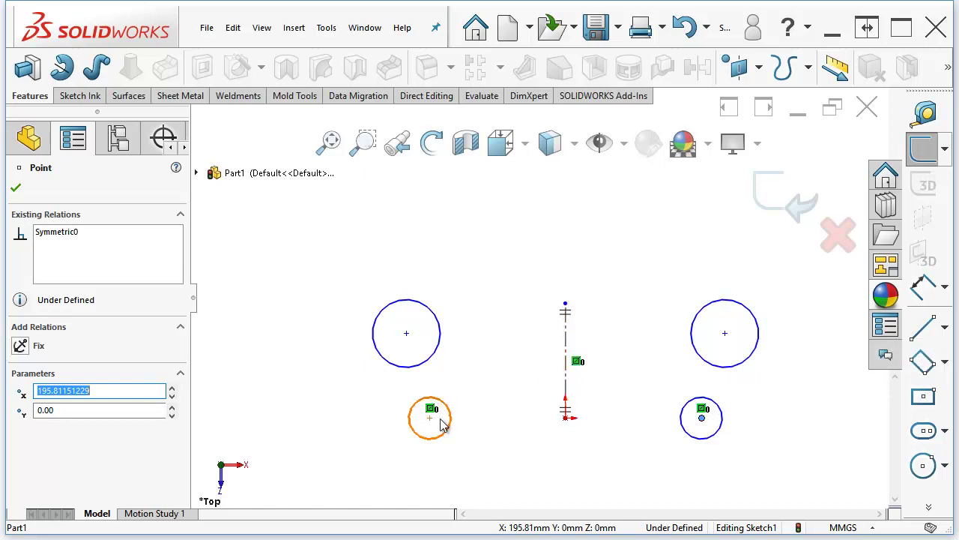
click(714, 365)
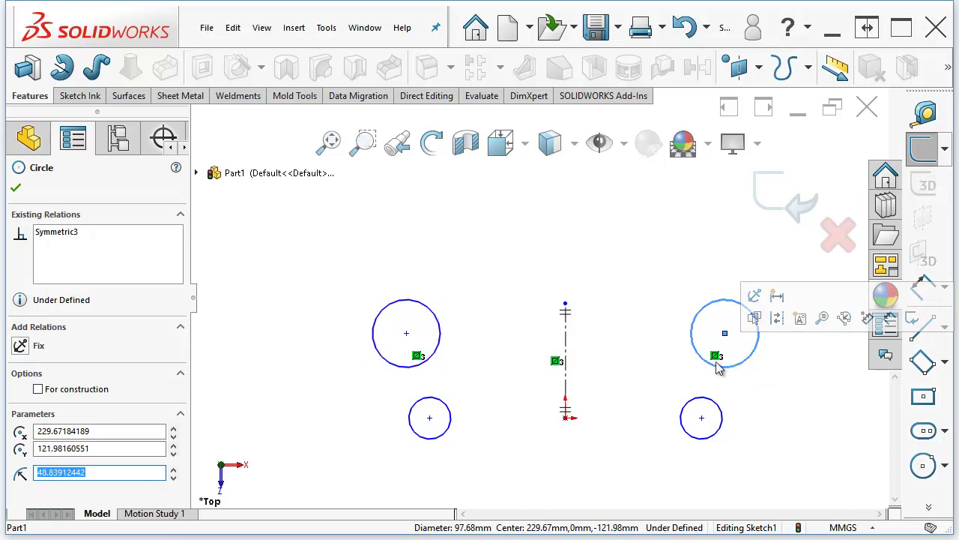
click(763, 383)
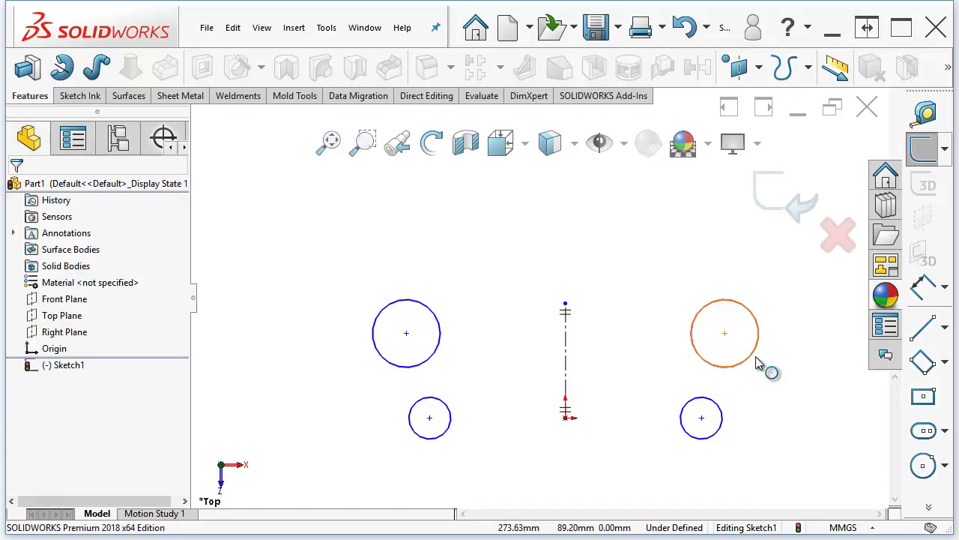
drag(754, 357, 806, 409)
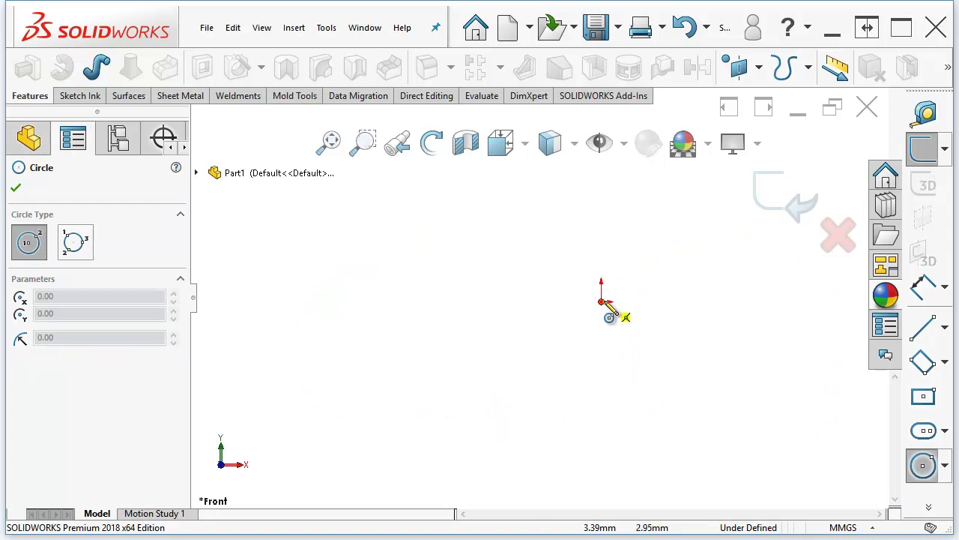
Step: Extrude a Front Plane circle centred at the origin into the Boss-Extrude1 cylinder, then briefly view the pattern types list
click(601, 302)
click(633, 356)
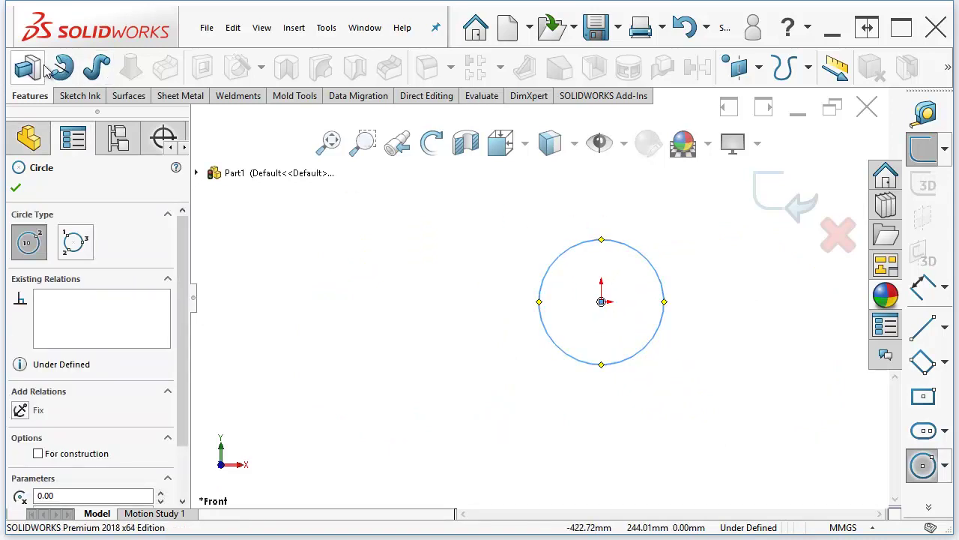
click(29, 67)
click(601, 288)
click(518, 226)
key(Return)
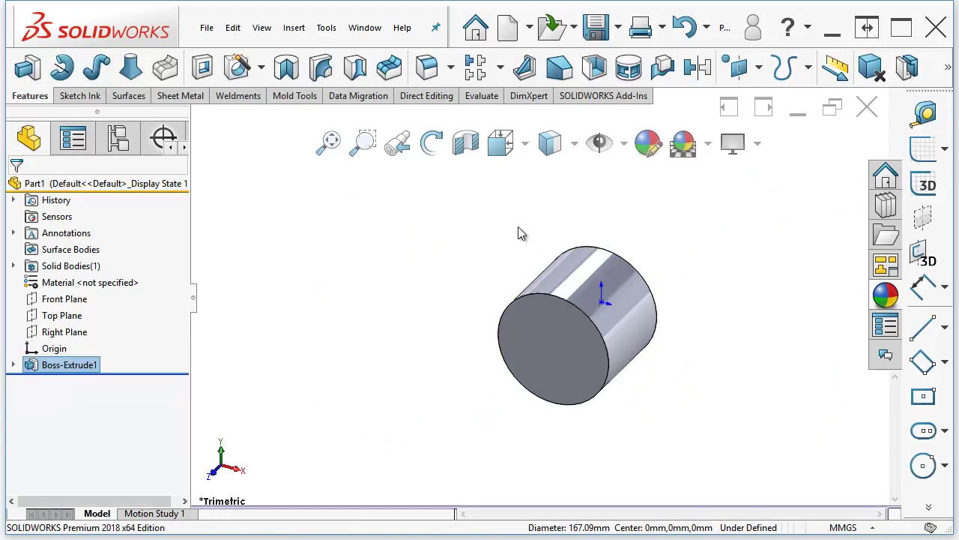
click(500, 68)
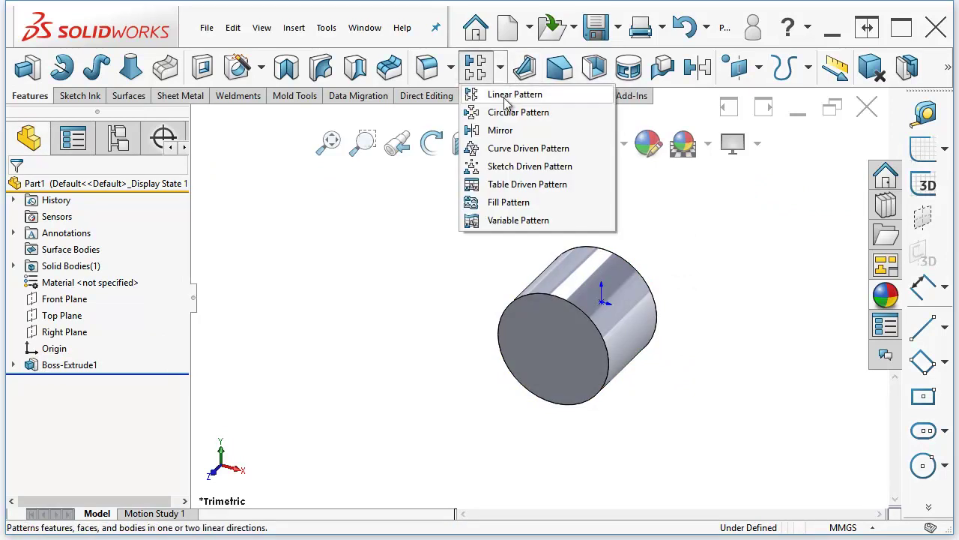
click(409, 197)
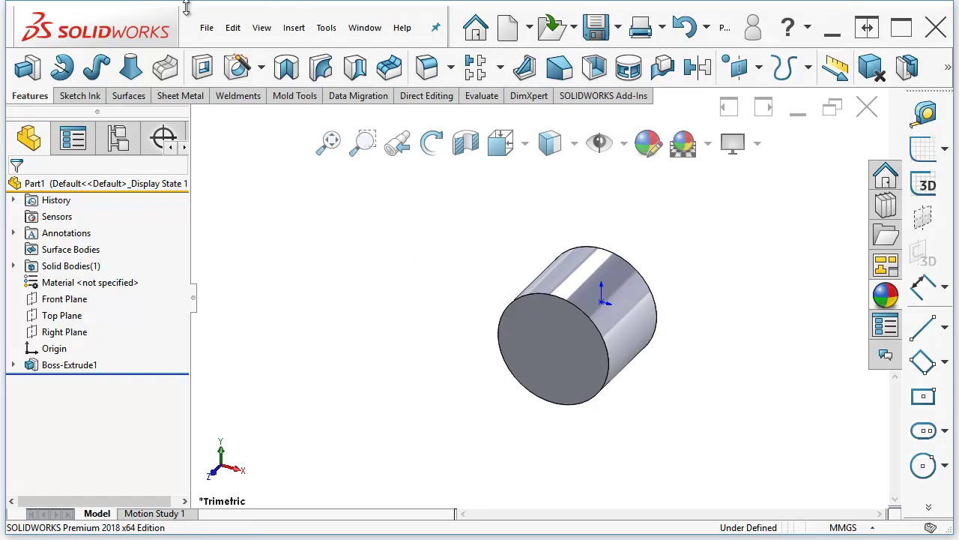
Step: Create a new part document from the axes template
click(506, 27)
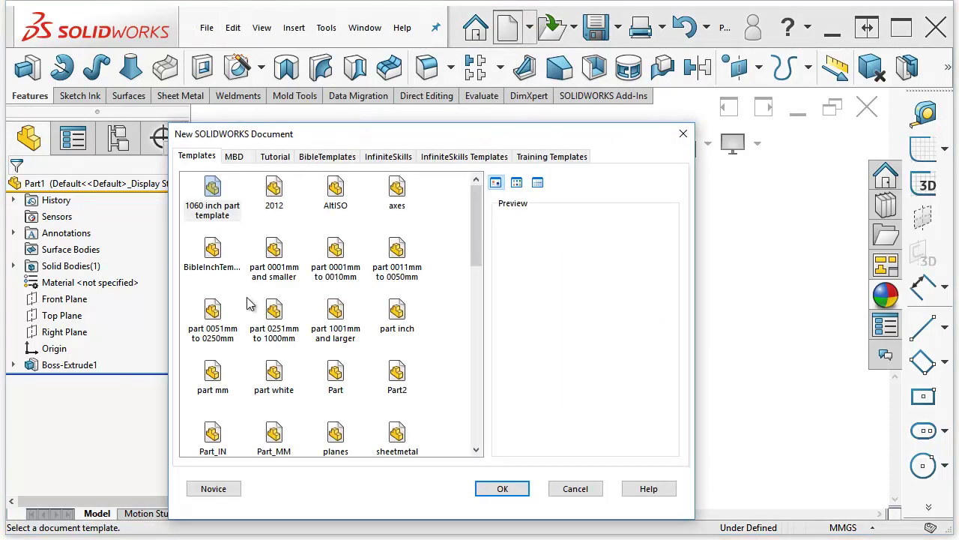
click(397, 193)
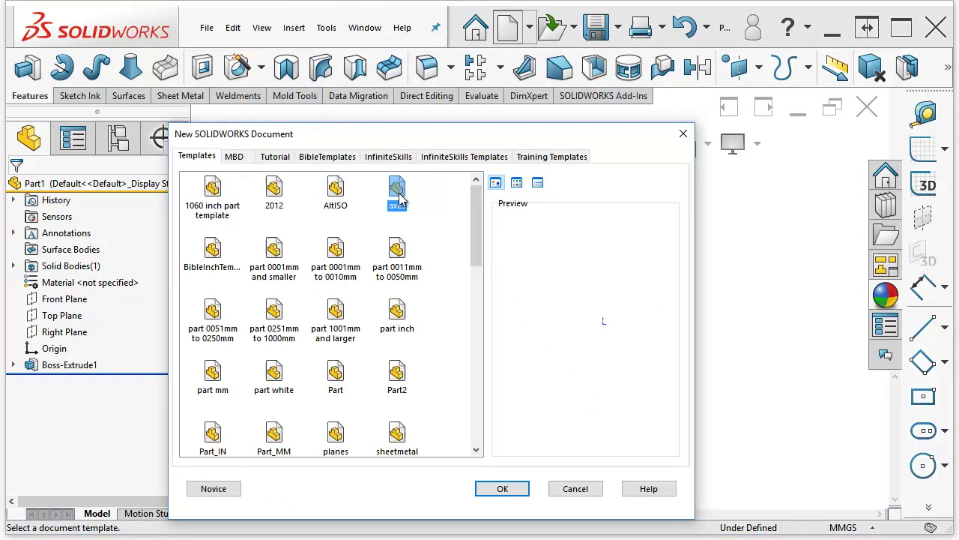
double_click(397, 193)
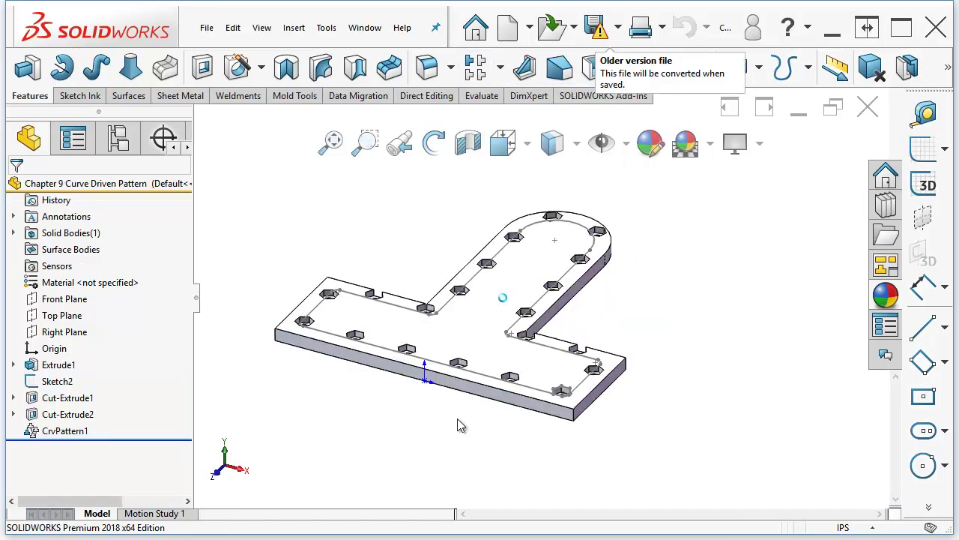
Step: Orbit the Chapter 9 Curve Driven Pattern T-plate to view it at an angle
mouse_move(455, 422)
middle_down()
mouse_move(403, 393)
mouse_move(333, 385)
mouse_move(360, 404)
mouse_move(603, 391)
middle_up()
middle_drag(539, 396, 558, 285)
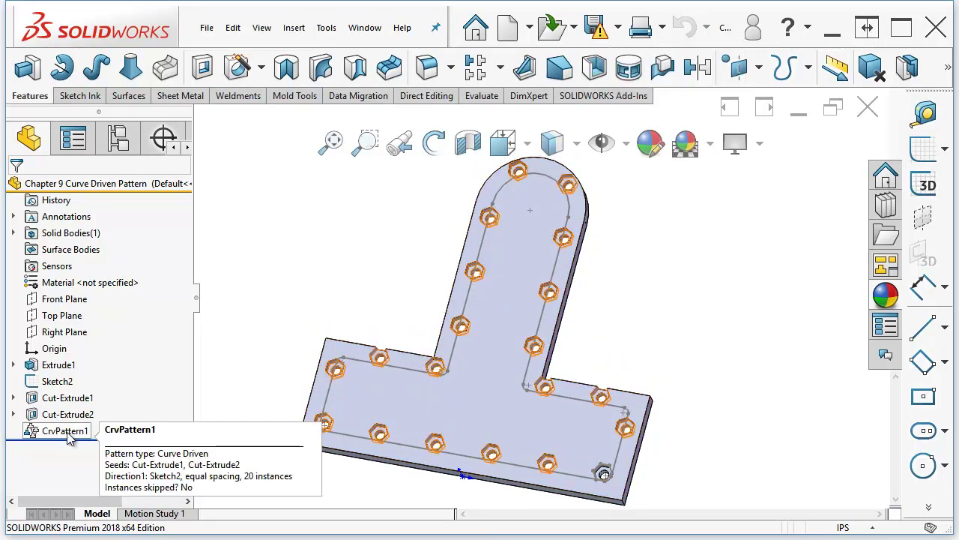
mouse_move(66, 432)
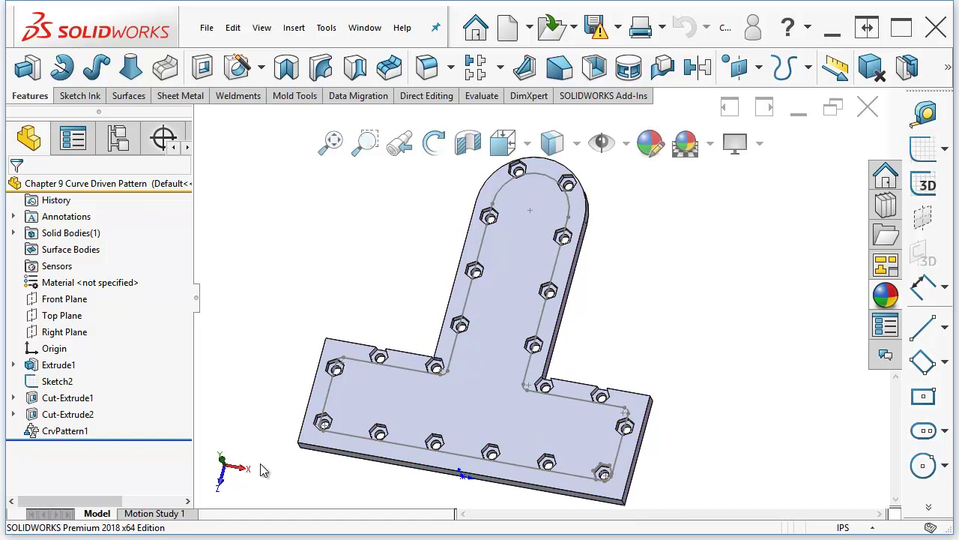
Step: Switch CrvPattern1 from Transform curve to Offset curve and apply the edited pattern
click(64, 433)
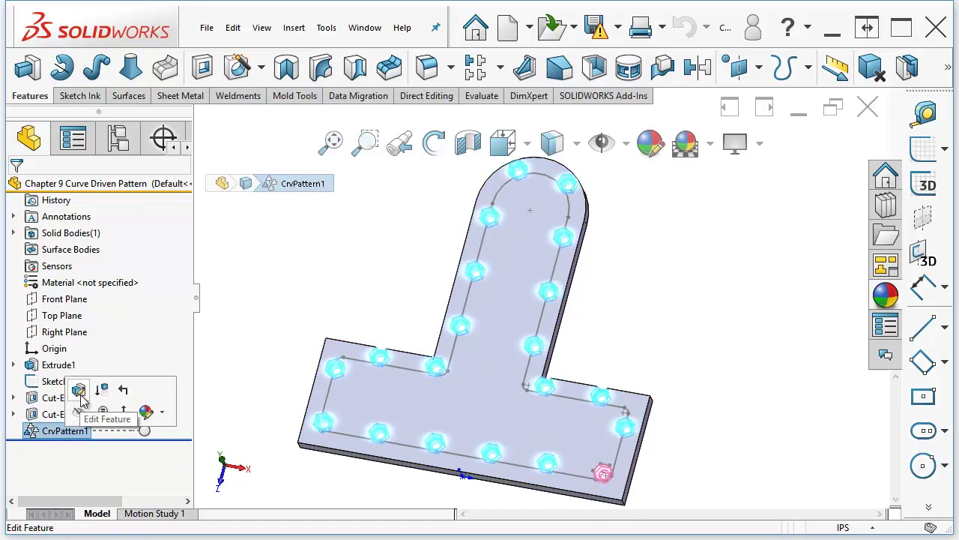
click(79, 390)
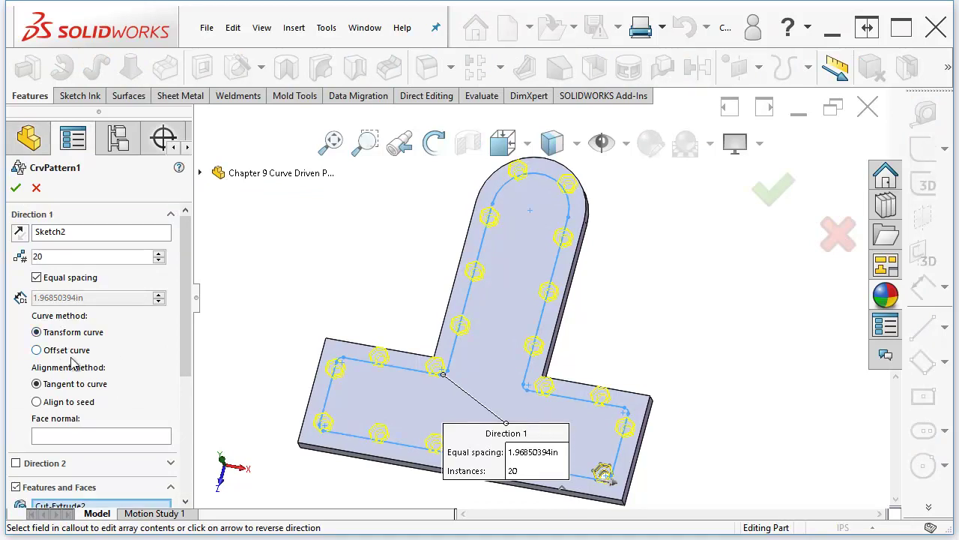
key(ctrl+8)
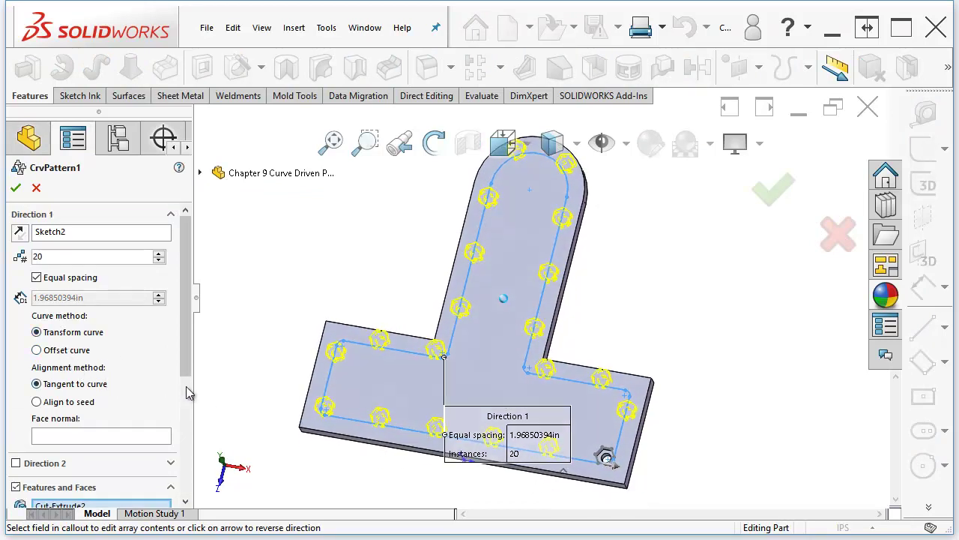
click(68, 351)
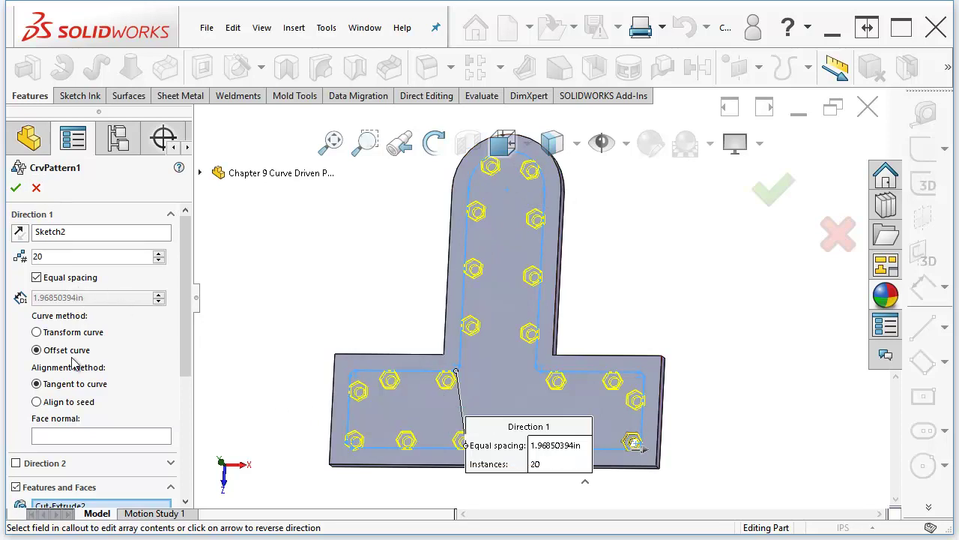
click(15, 187)
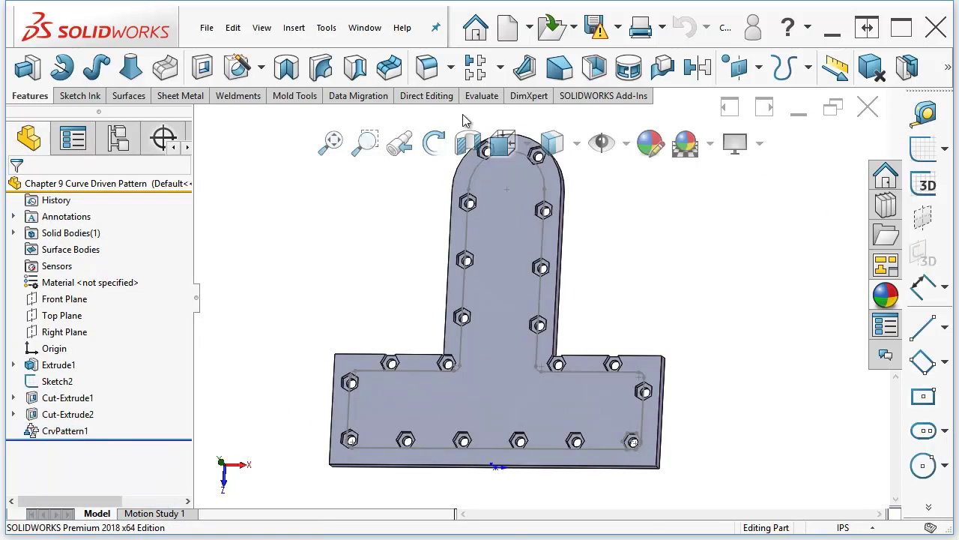
Step: Show the pattern types list under the Linear Pattern dropdown
click(502, 67)
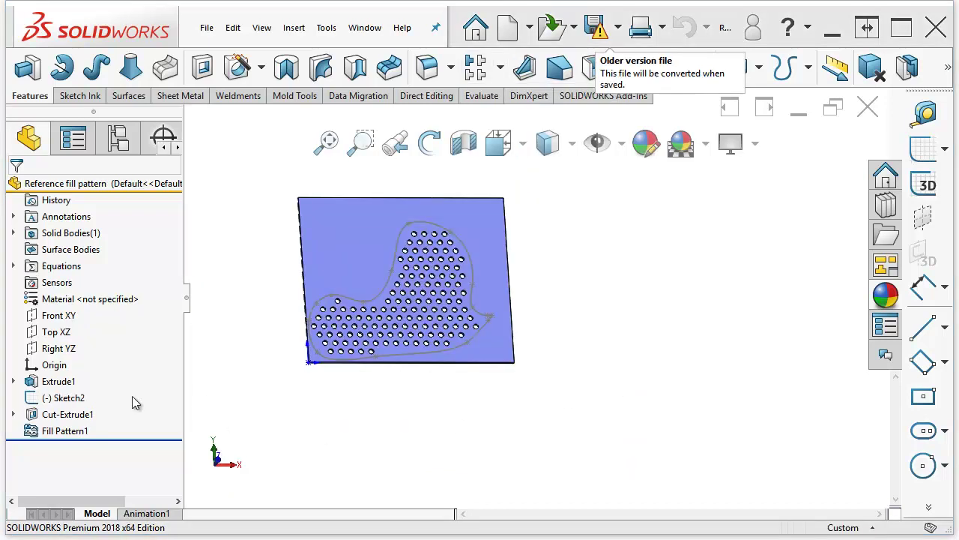
click(75, 399)
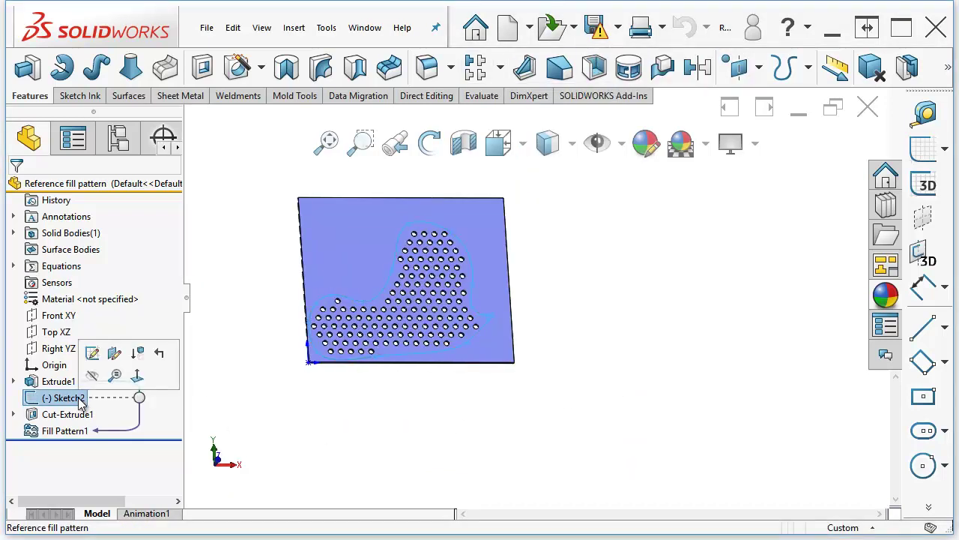
key(Down)
key(Left)
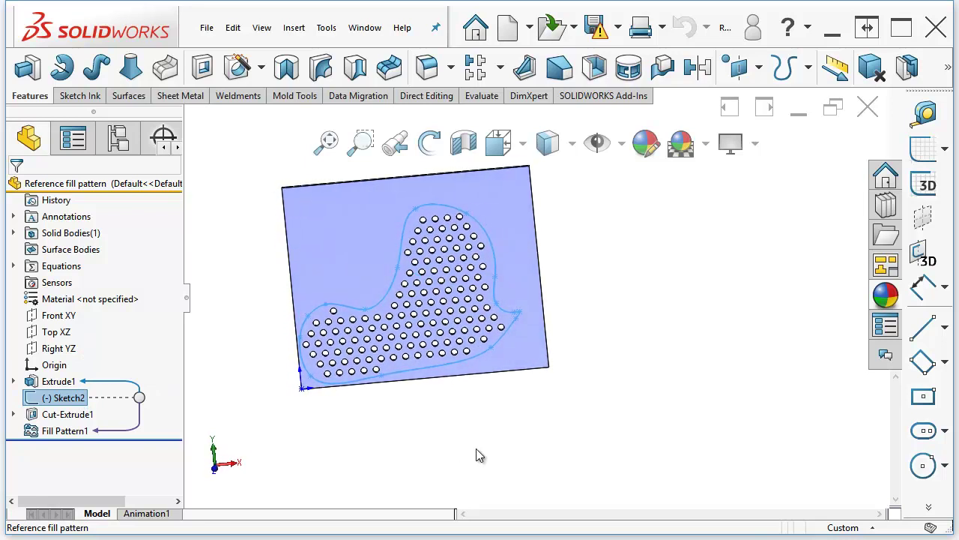
click(358, 459)
mouse_move(71, 436)
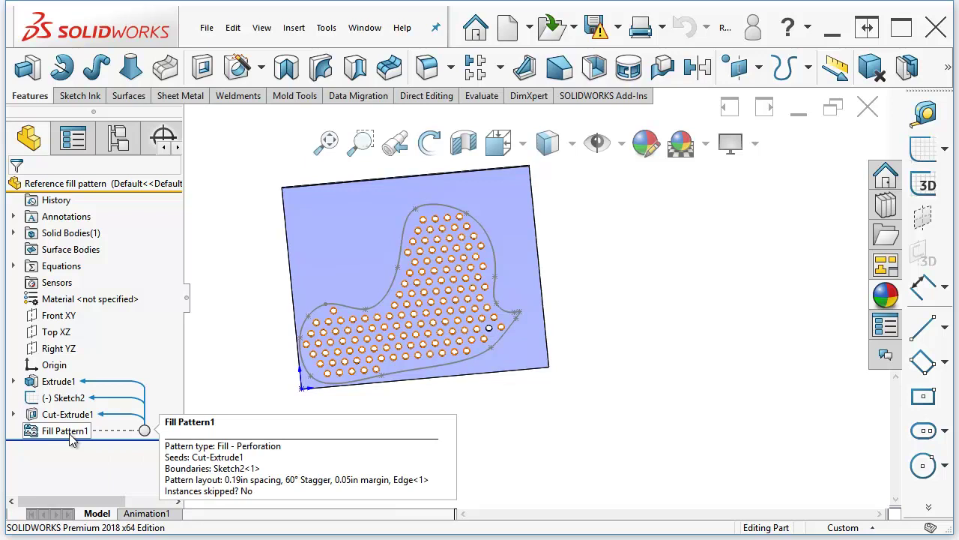
click(72, 433)
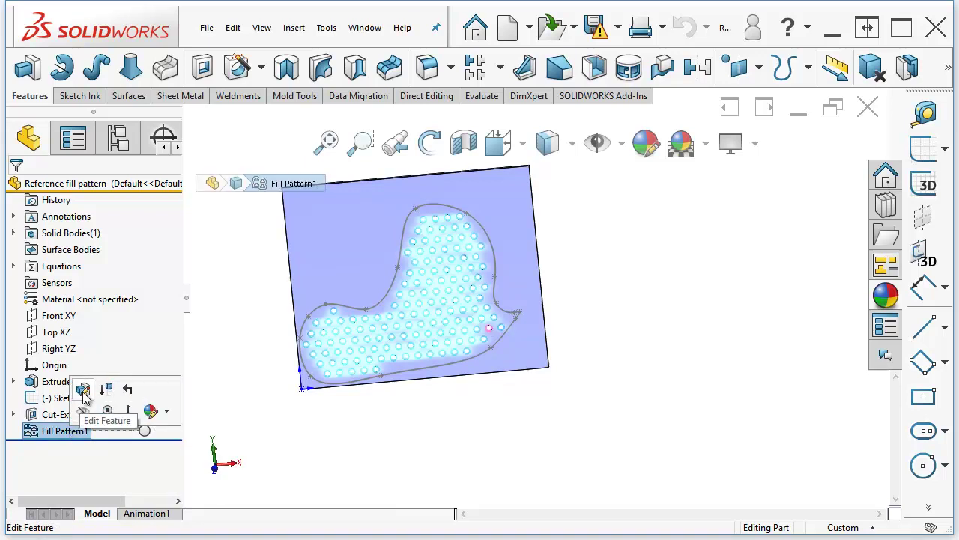
click(82, 393)
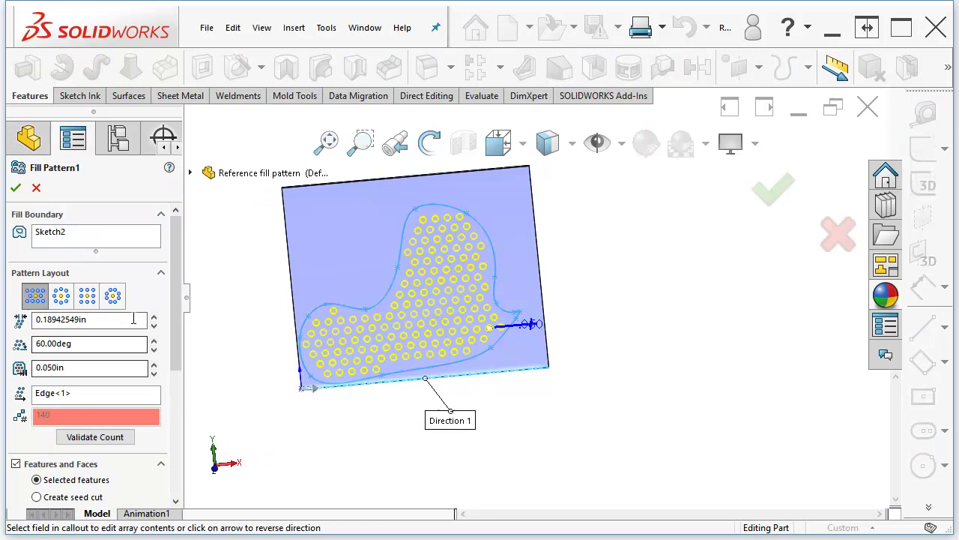
click(56, 238)
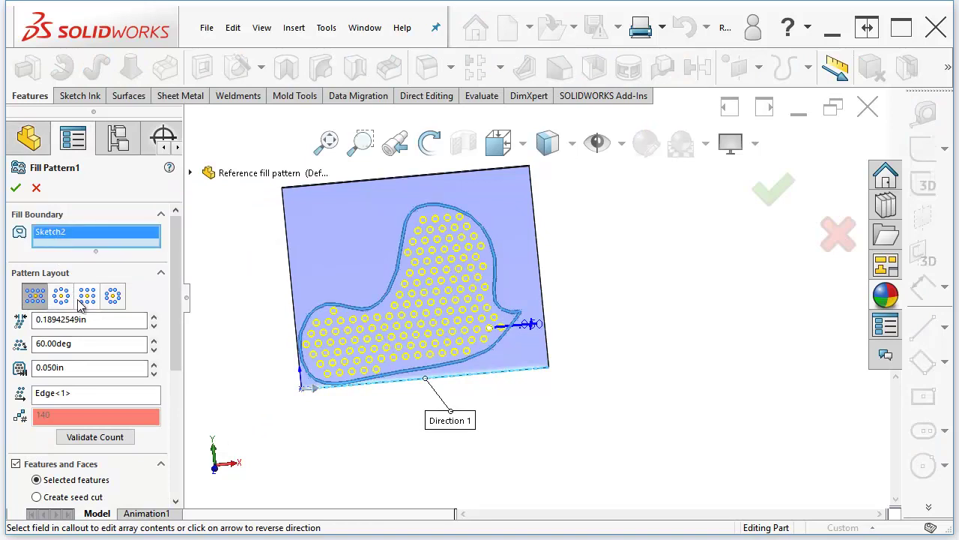
scroll(164, 367, down, 3)
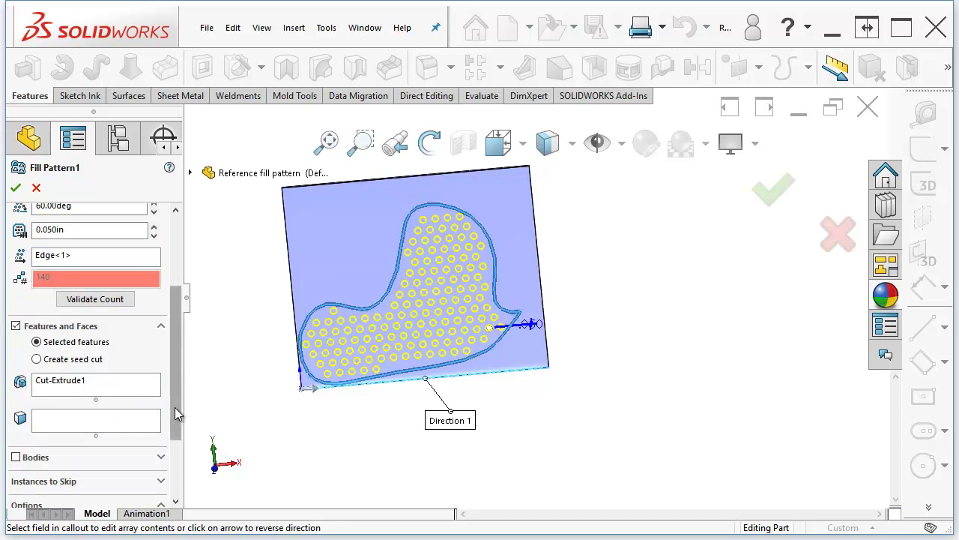
scroll(177, 413, up, 3)
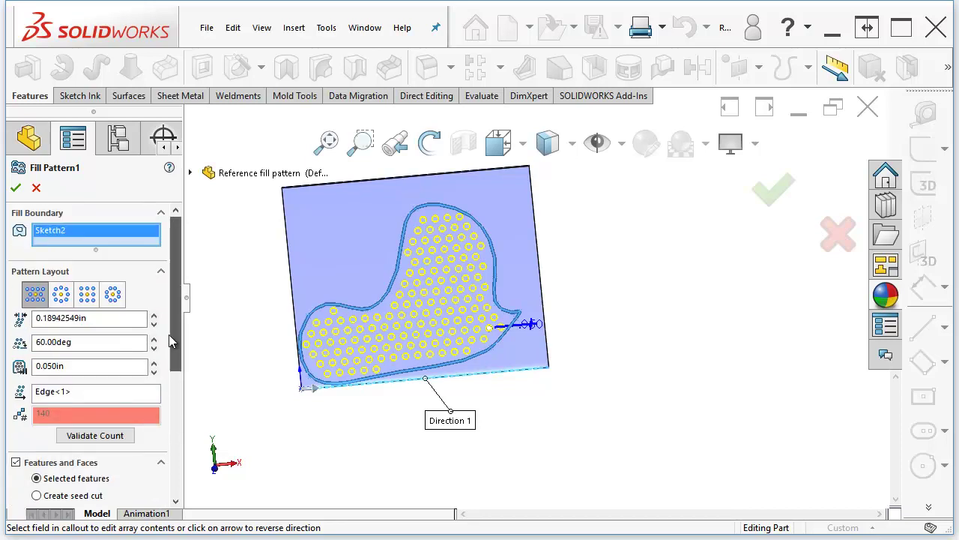
click(75, 321)
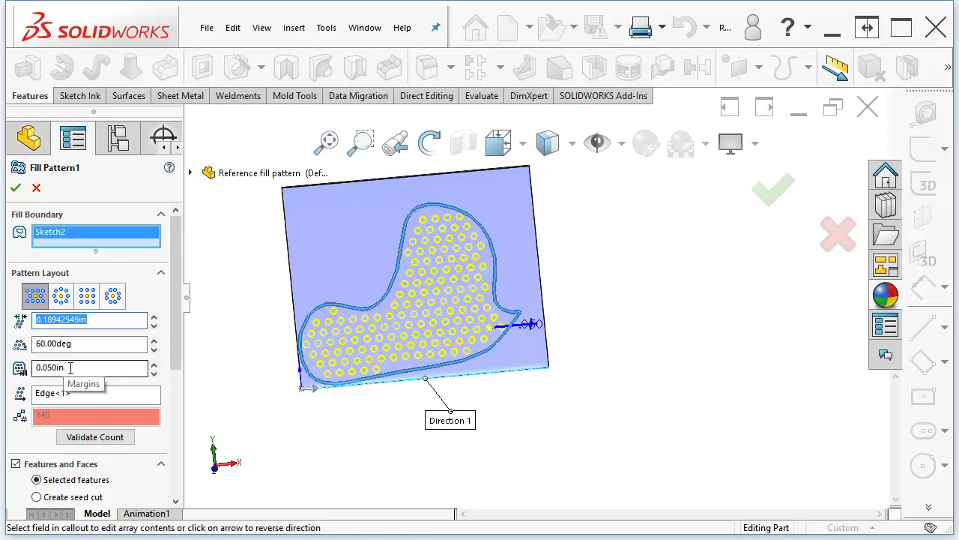
click(65, 367)
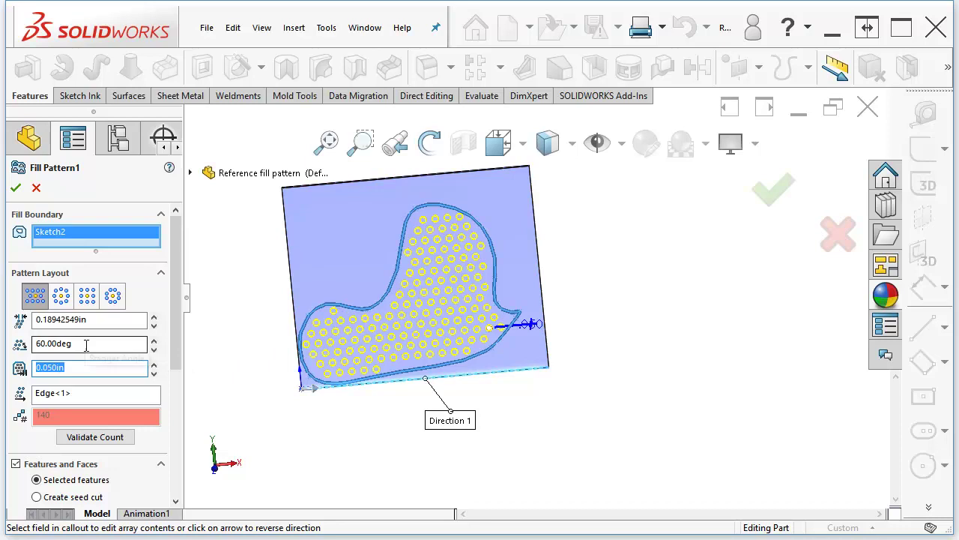
click(45, 345)
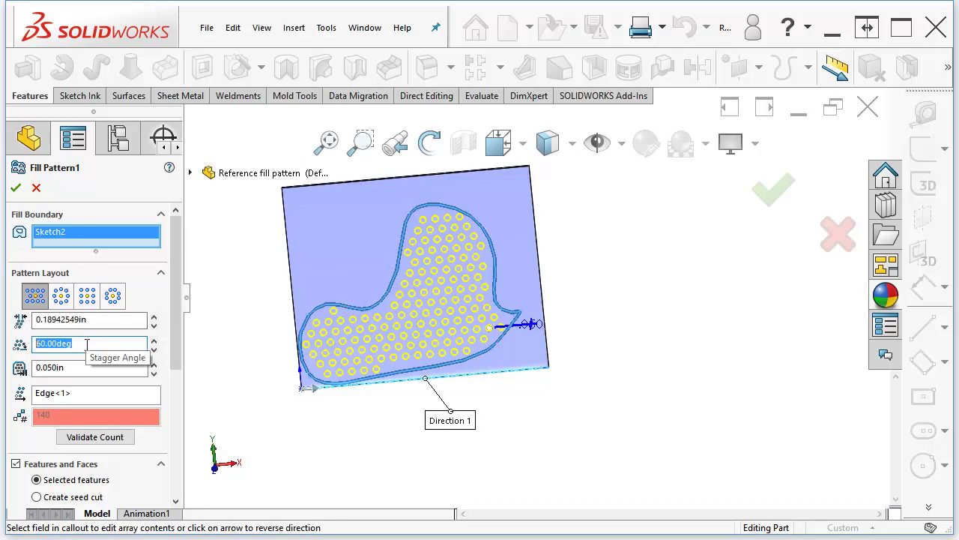
text(45)
key(Return)
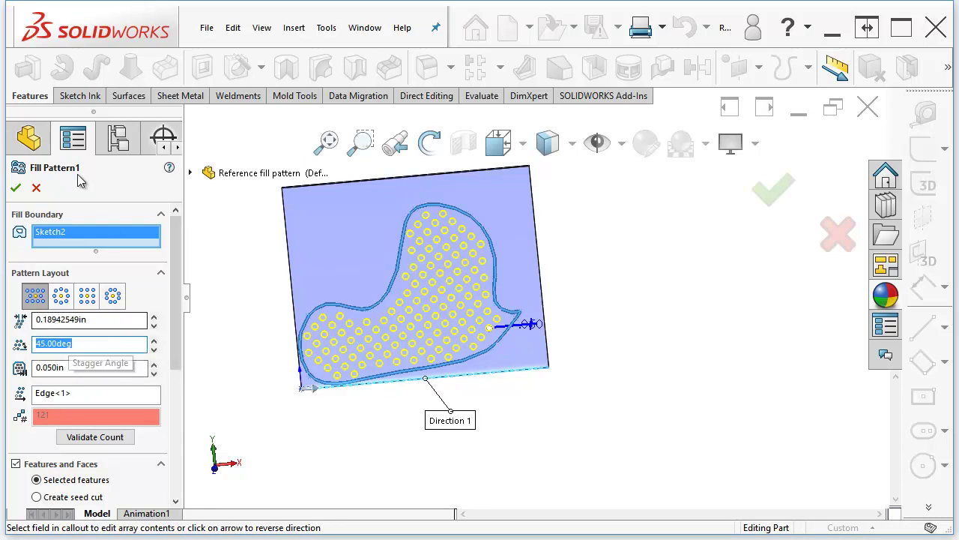
click(37, 188)
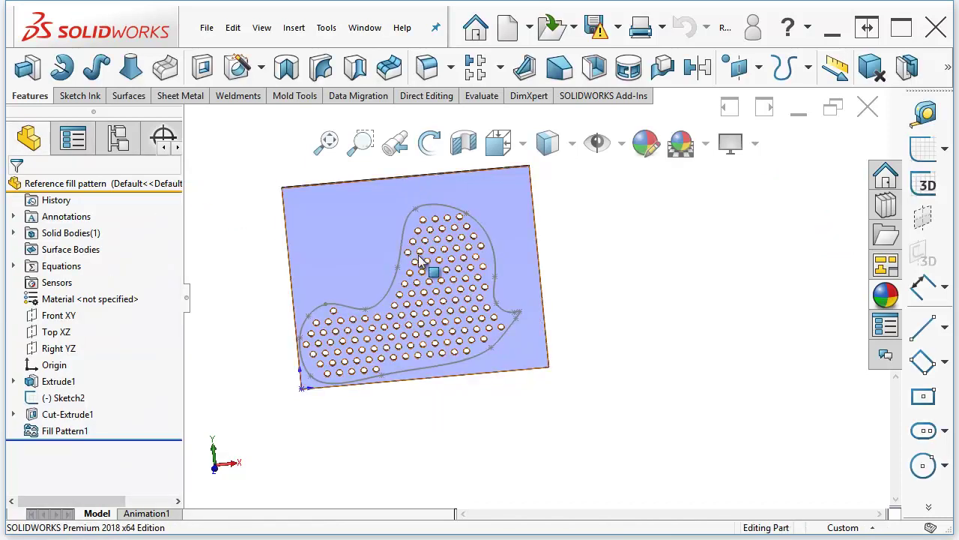
Step: Show the list of pattern types, then close it without choosing one
click(500, 68)
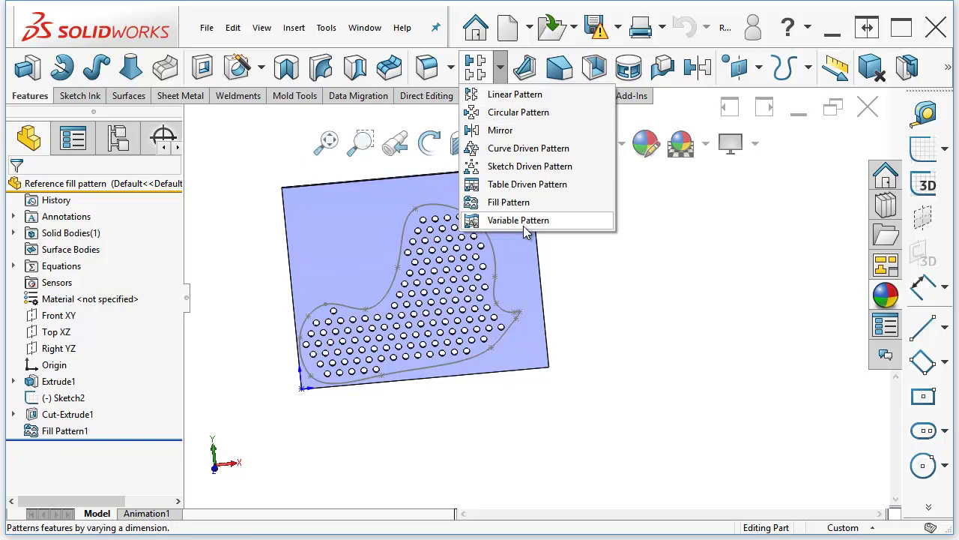
click(839, 297)
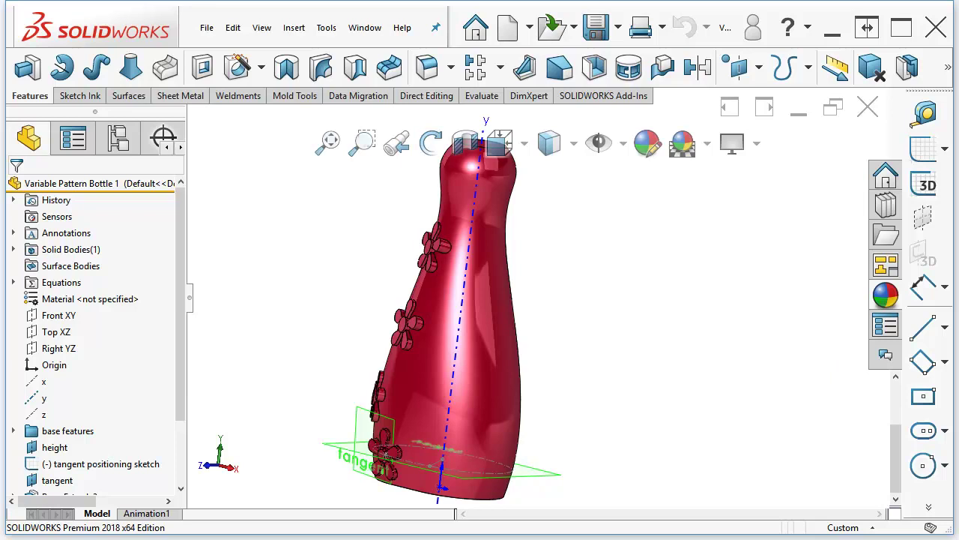
Step: Close the bottle part and view the cylinder in side and top standard orientations
click(697, 66)
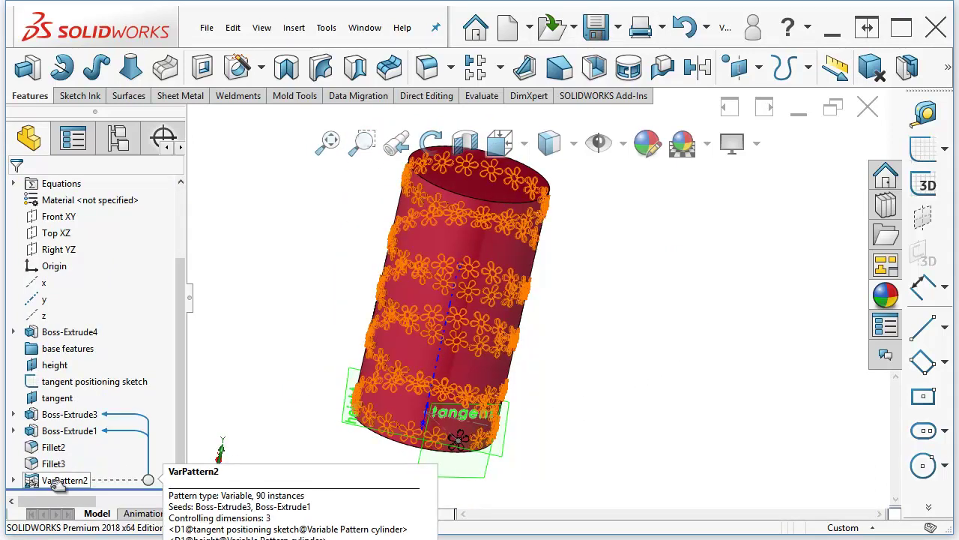
key(ctrl+4)
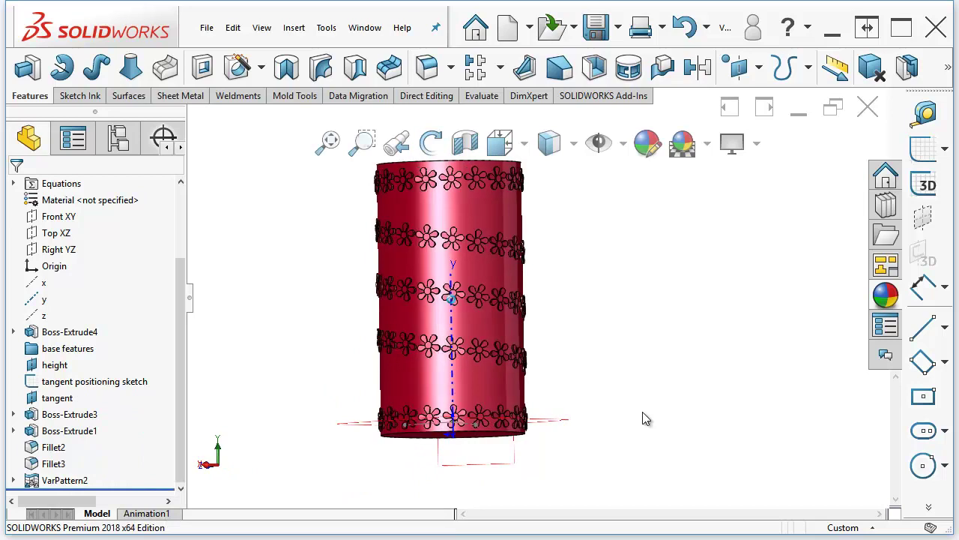
key(ctrl+7)
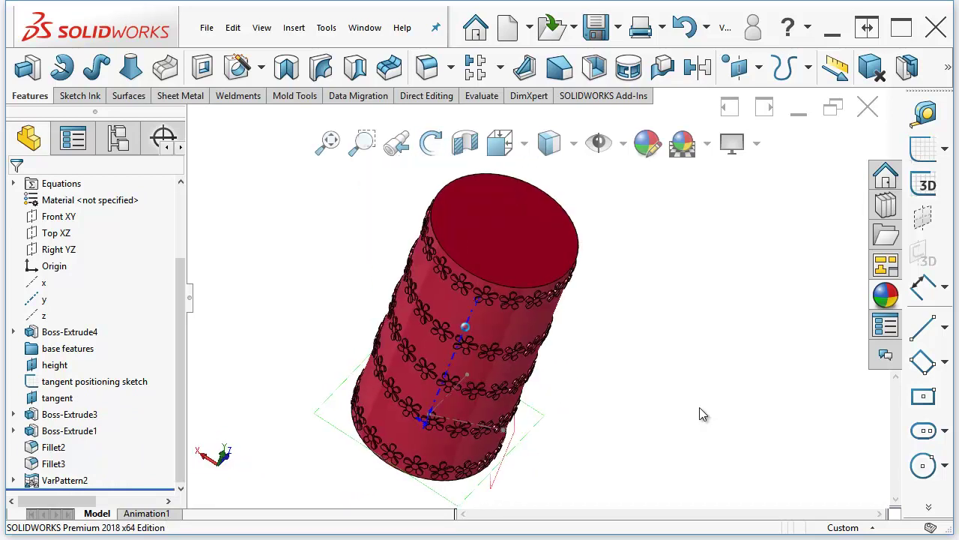
key(ctrl+4)
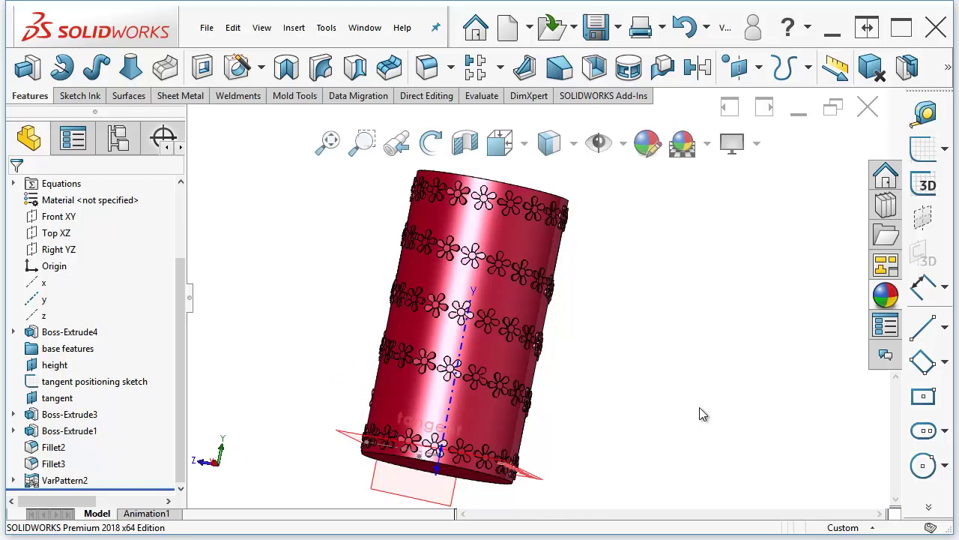
Step: Return to the flower-decorated bottle and rotate it with the arrow keys to inspect the flowers
key(ctrl+z)
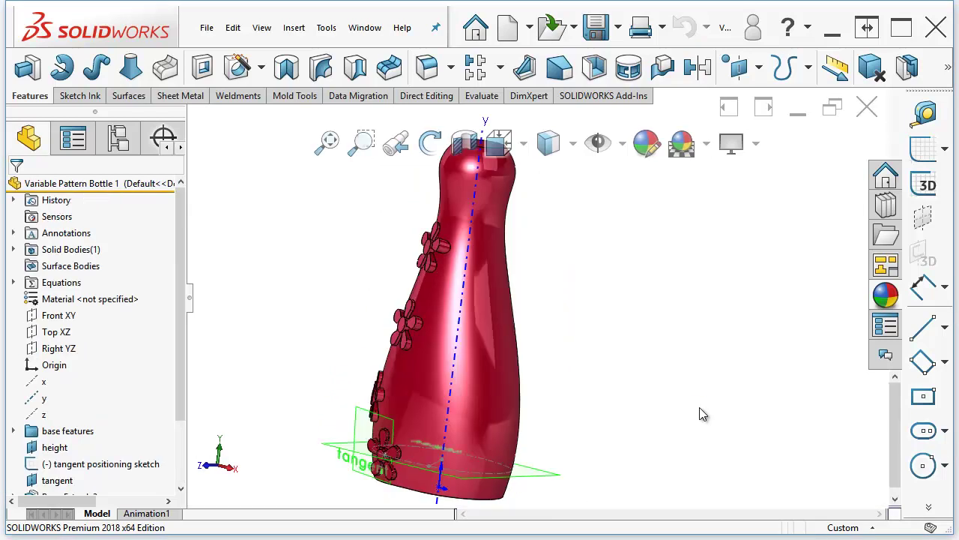
key(Right)
key(Right)
key(Right)
key(Right)
key(Right)
key(Right)
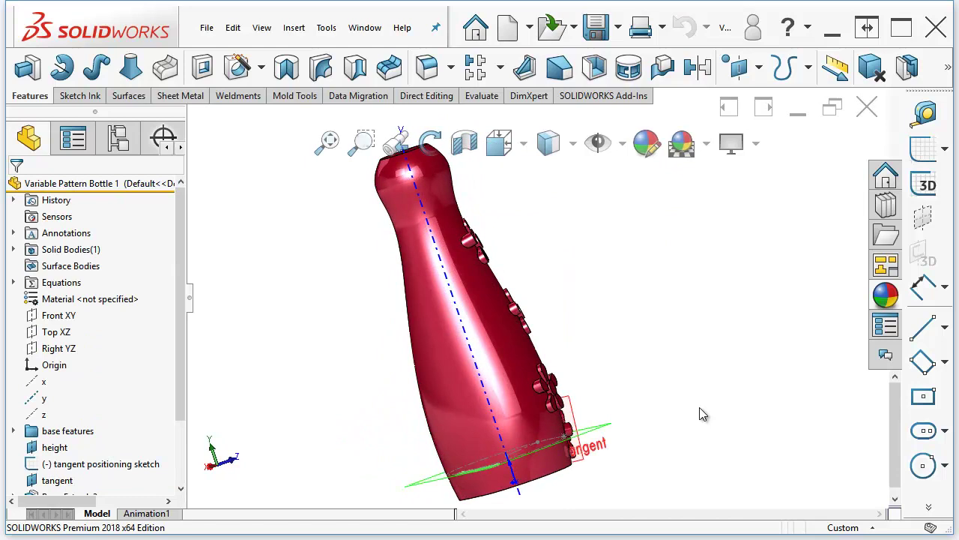
key(Right)
key(Right)
key(Right)
key(Right)
key(Right)
key(Right)
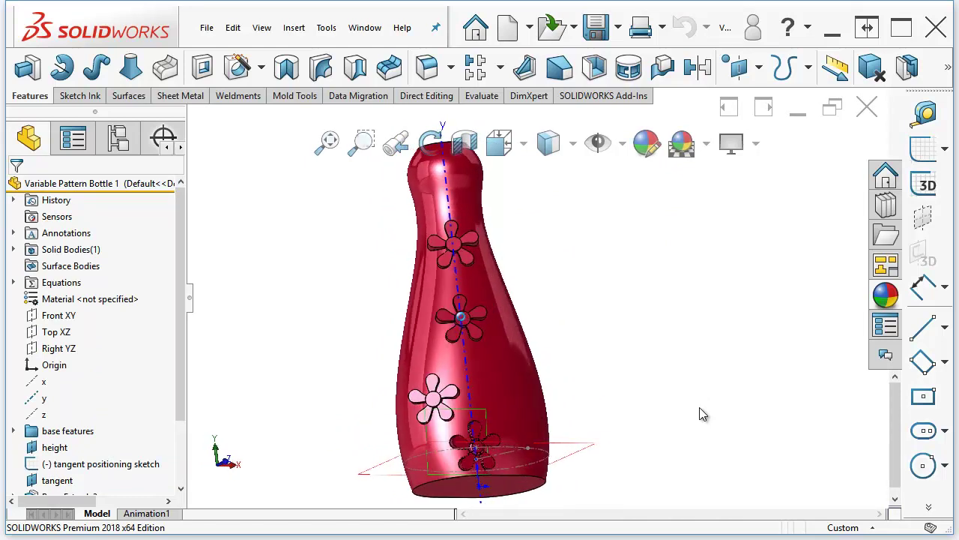
key(Right)
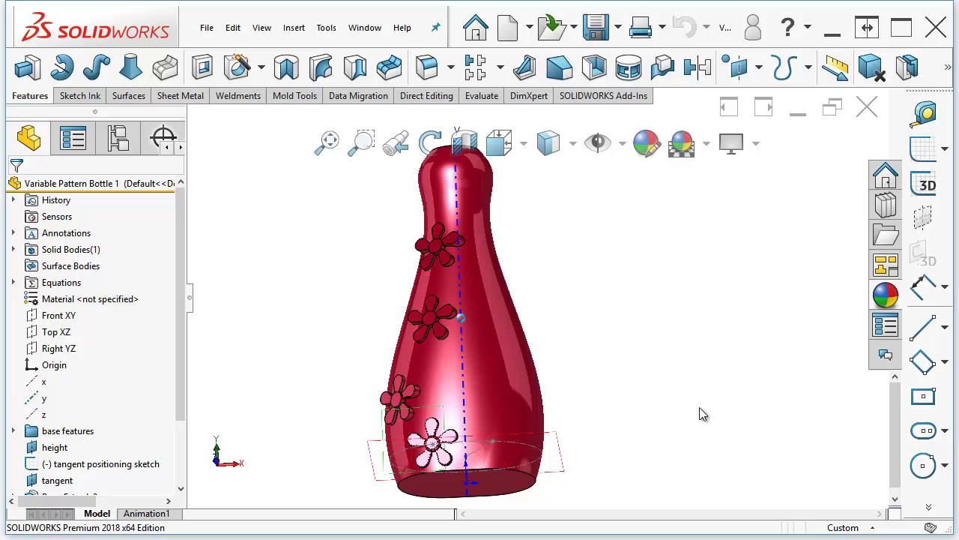
key(Left)
key(Left)
key(Left)
key(Left)
key(Left)
key(Left)
key(Left)
key(Left)
key(Left)
key(Left)
key(Left)
key(Left)
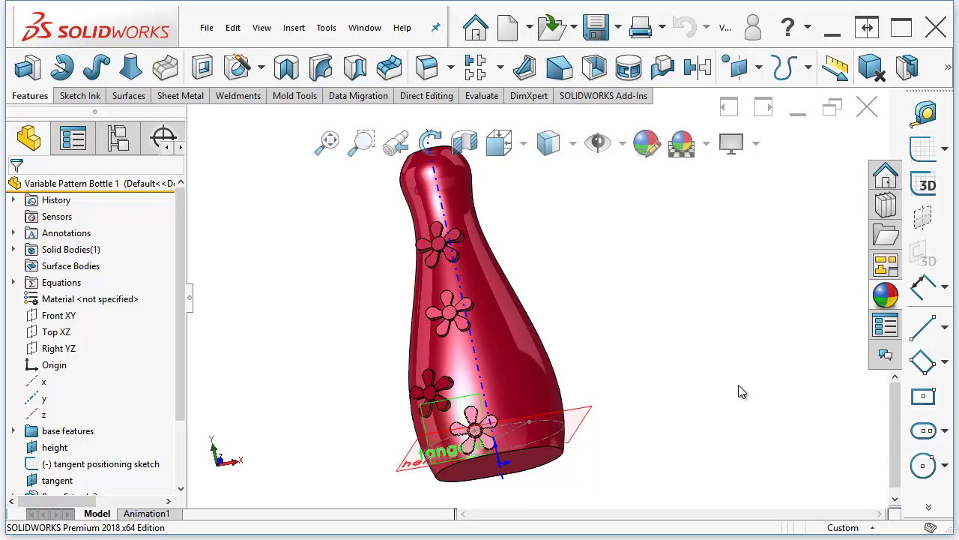
Step: Switch back to the Variable Pattern cylinder and orbit it to an upright view
key(ctrl+Tab)
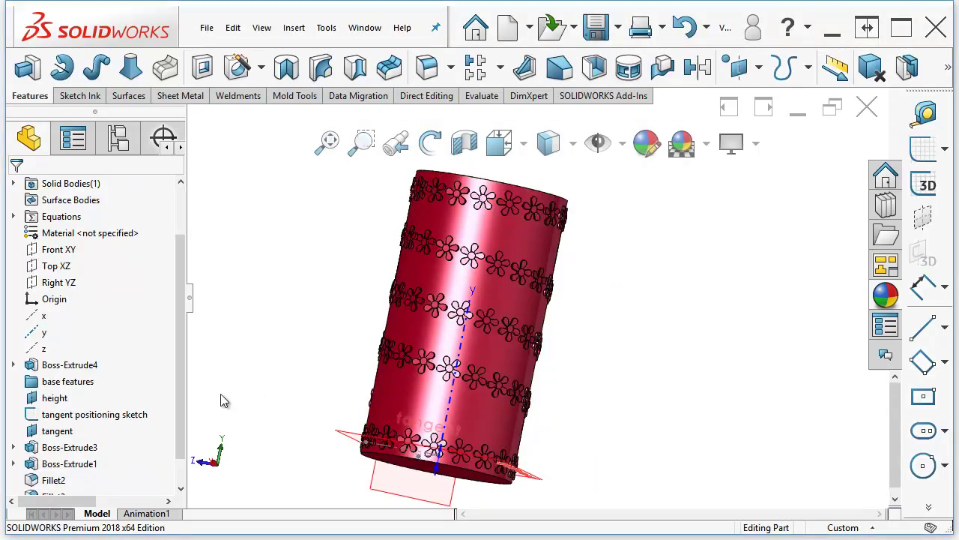
scroll(185, 396, down, 2)
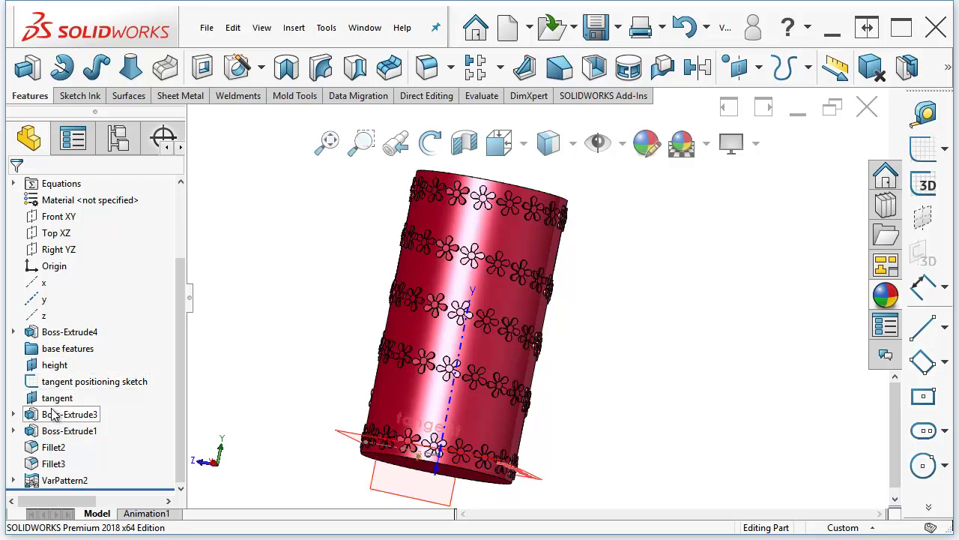
middle_drag(260, 277, 278, 403)
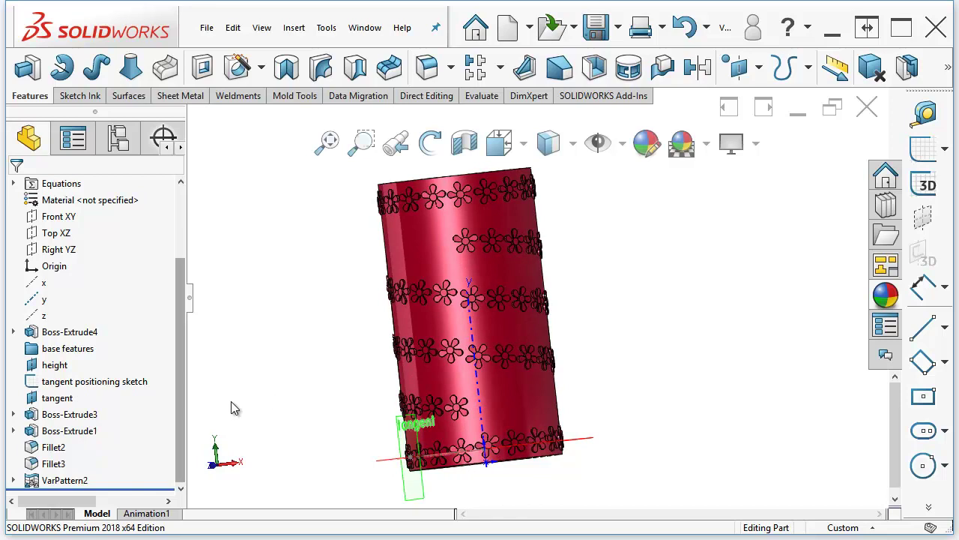
Step: Edit VarPattern2's pattern table, with instance 4 marked as skipped, and confirm the rebuilt pattern
click(52, 482)
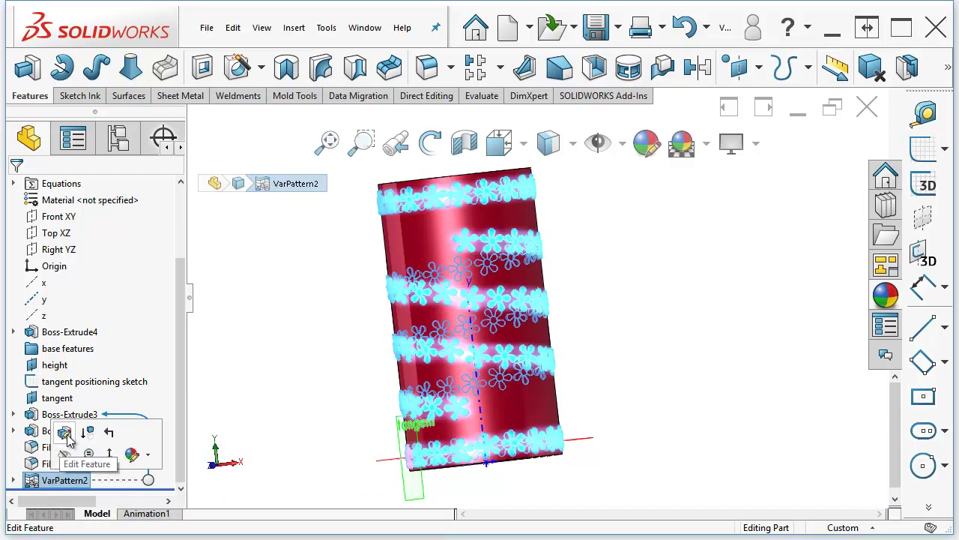
click(64, 440)
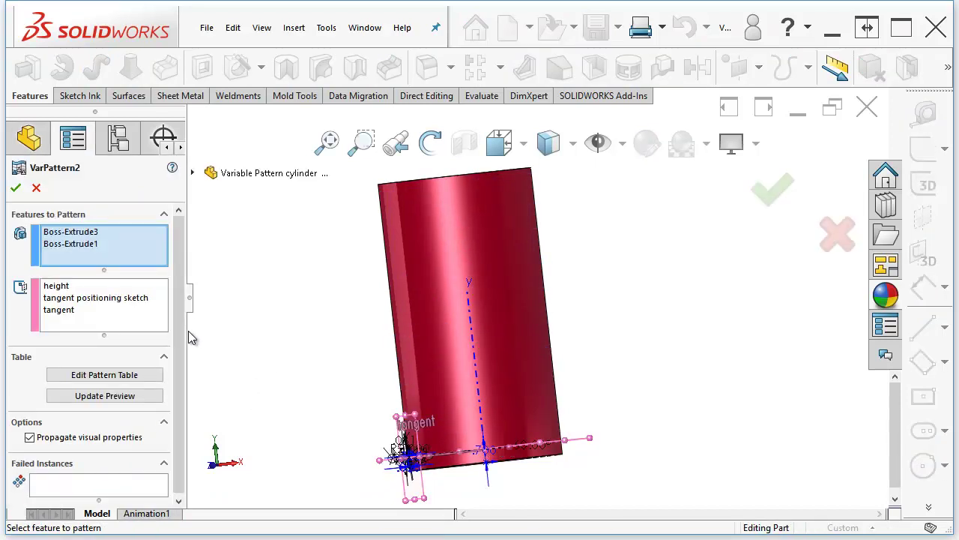
click(111, 375)
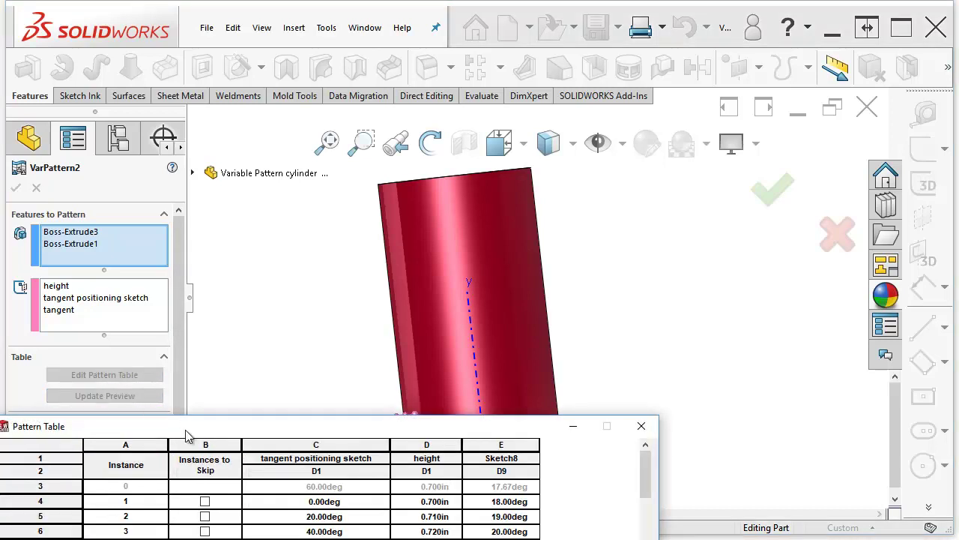
drag(188, 435, 321, 95)
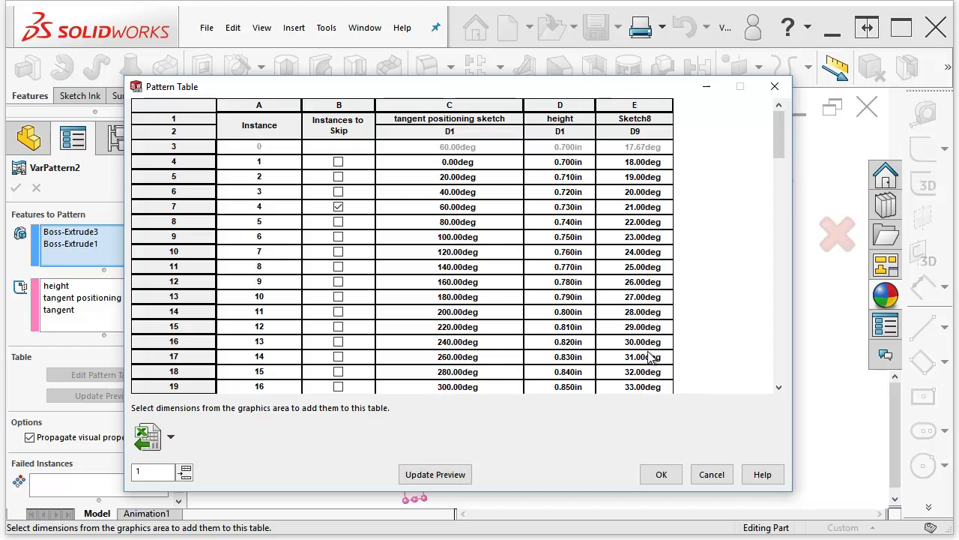
click(712, 475)
key(Return)
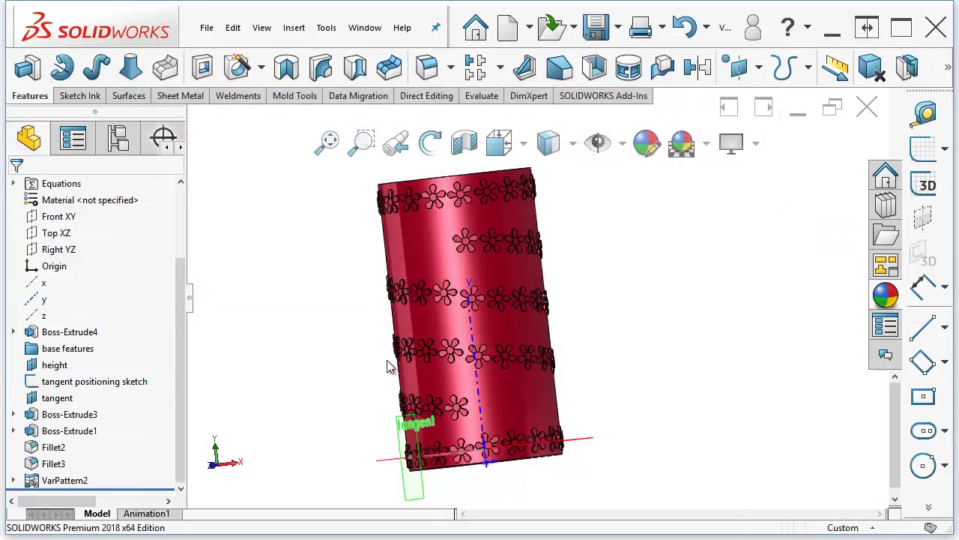
key(ctrl+1)
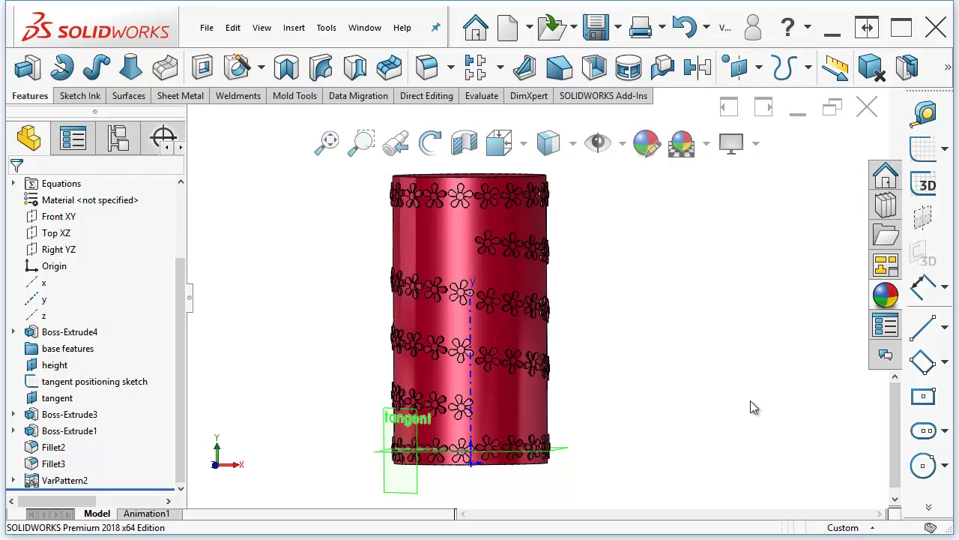
key(Left)
key(Left)
key(Left)
key(Left)
key(Left)
key(Left)
key(Left)
key(Left)
key(Left)
key(Left)
key(Left)
key(Left)
key(Down)
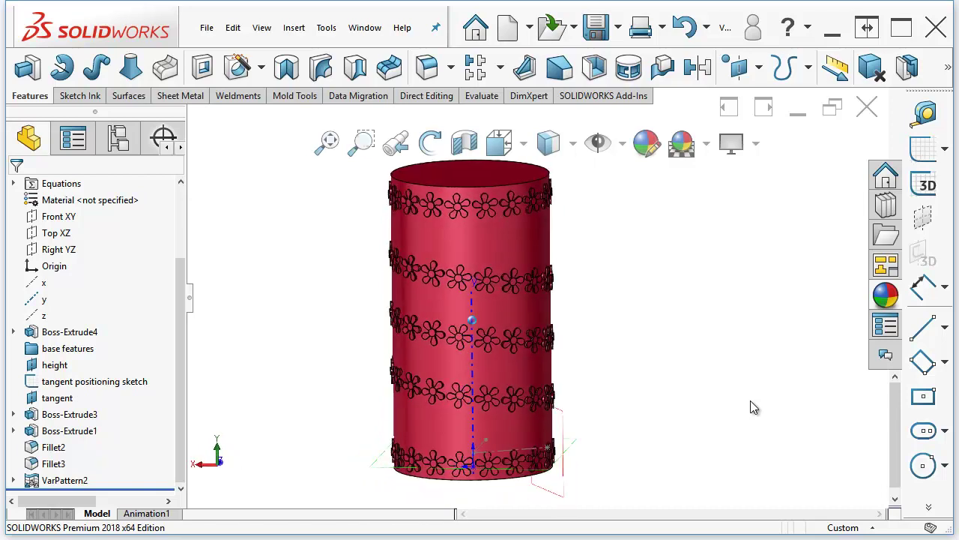
key(Left)
key(Left)
key(Left)
key(Left)
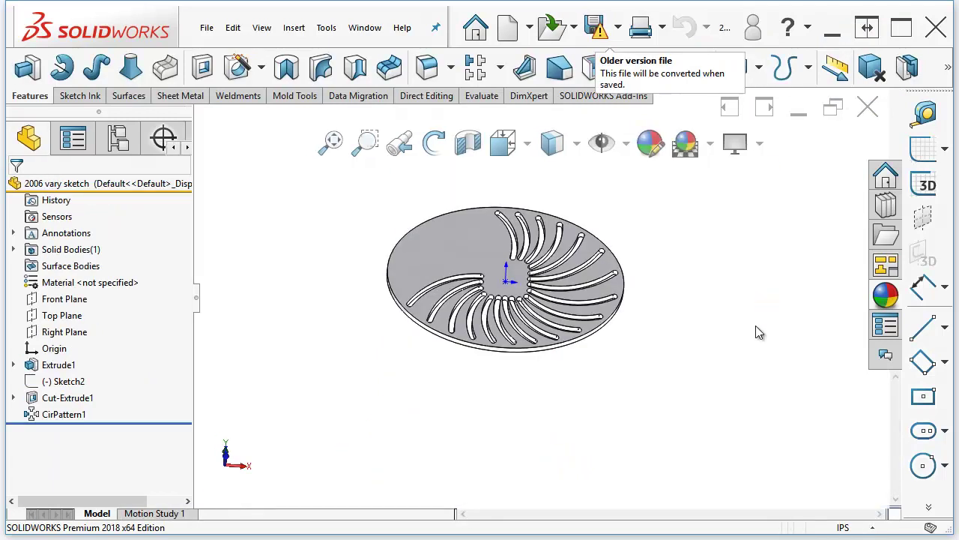
Step: Orbit the slotted disc and highlight Sketch3, the curved slot profile under Cut-Extrude1
middle_drag(755, 325, 529, 264)
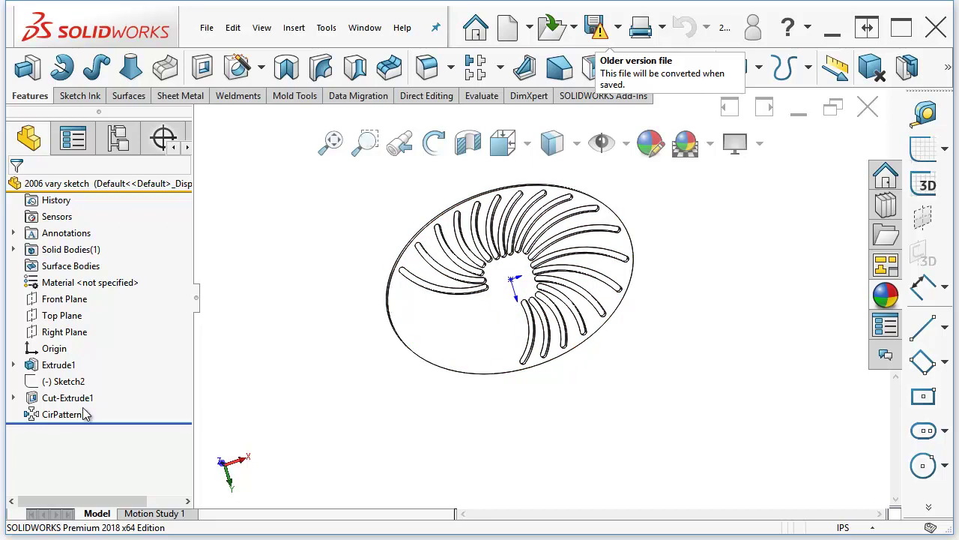
mouse_move(53, 417)
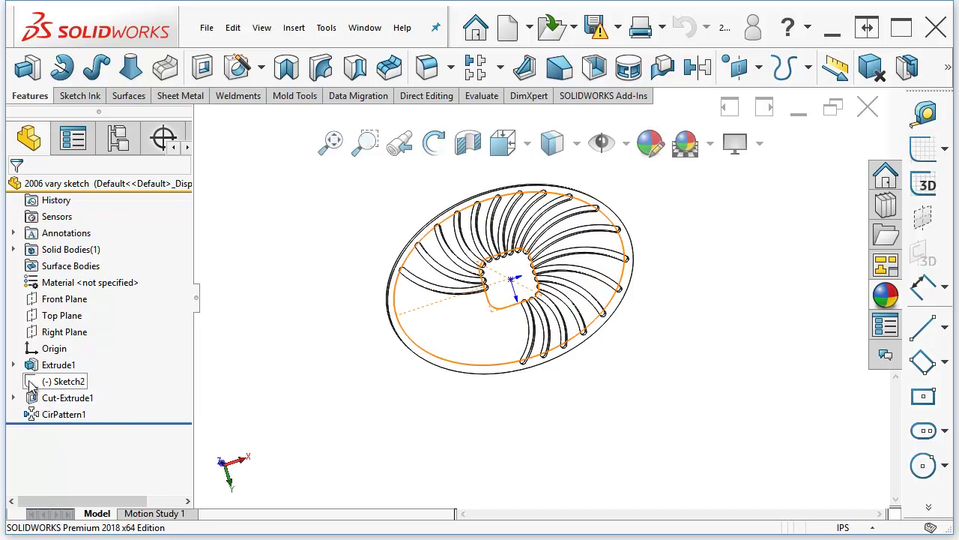
mouse_move(46, 390)
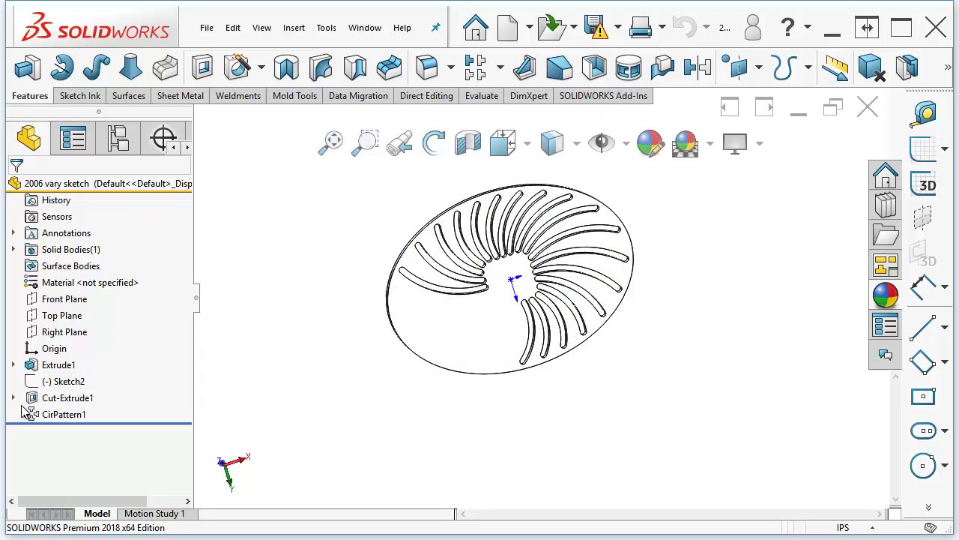
click(50, 403)
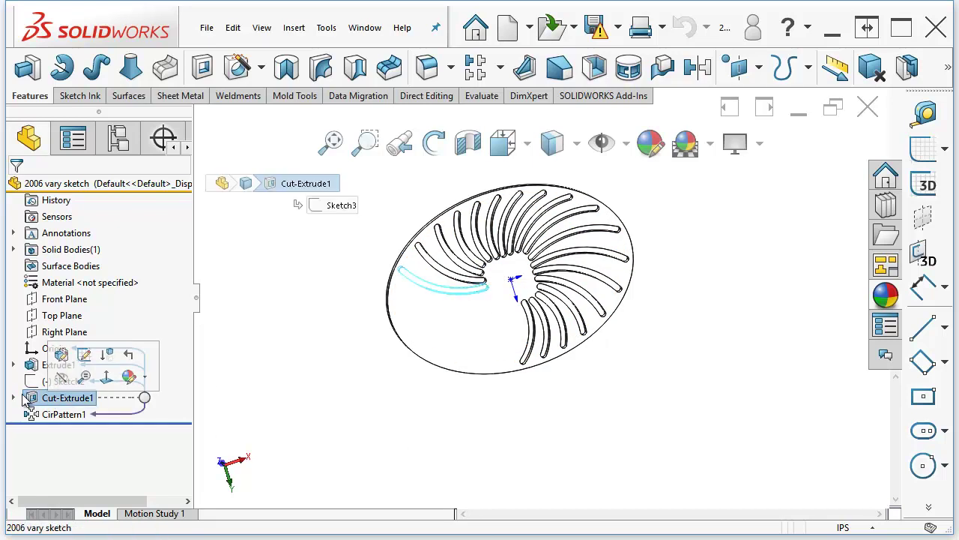
click(13, 398)
click(79, 416)
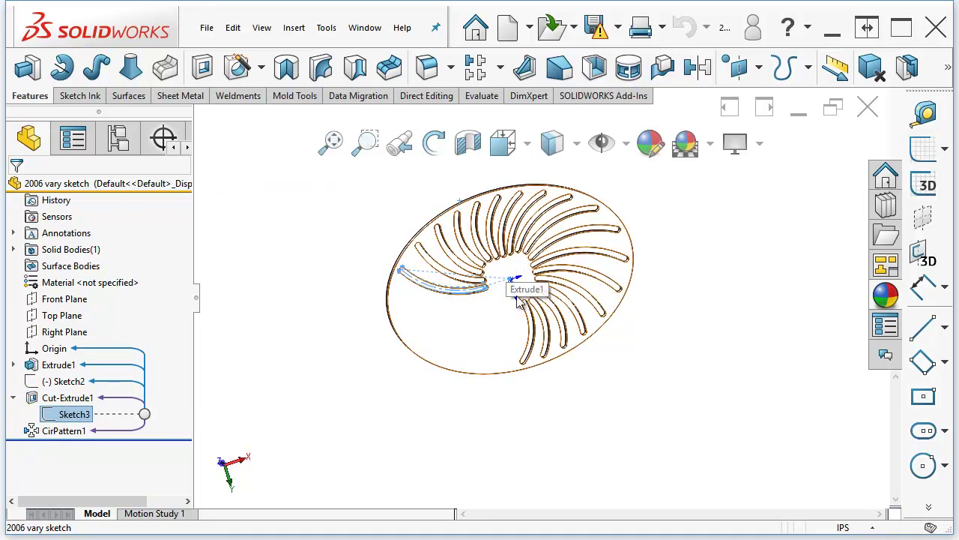
click(384, 393)
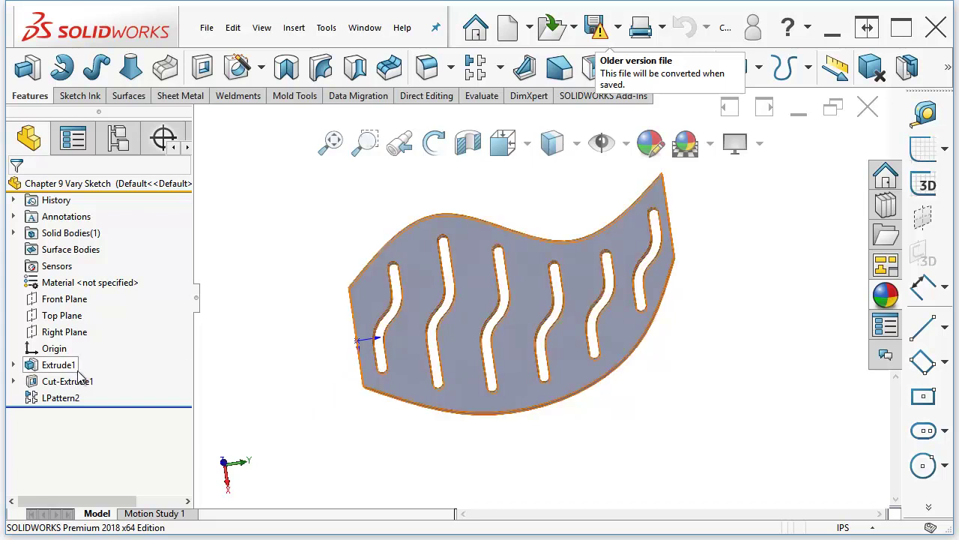
Step: Expand Cut-Extrude1 and highlight Sketch2, the wavy slot profile of the patterned cut
click(15, 382)
click(64, 398)
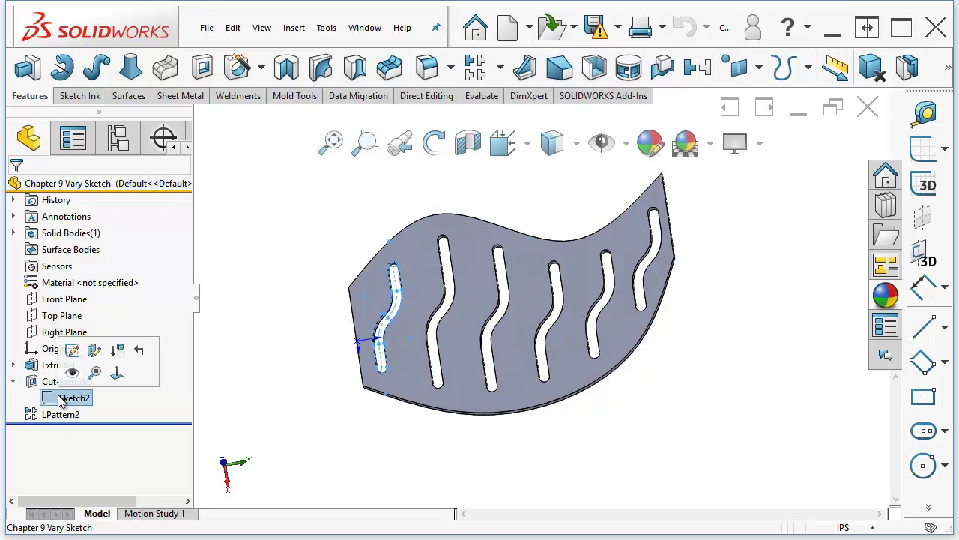